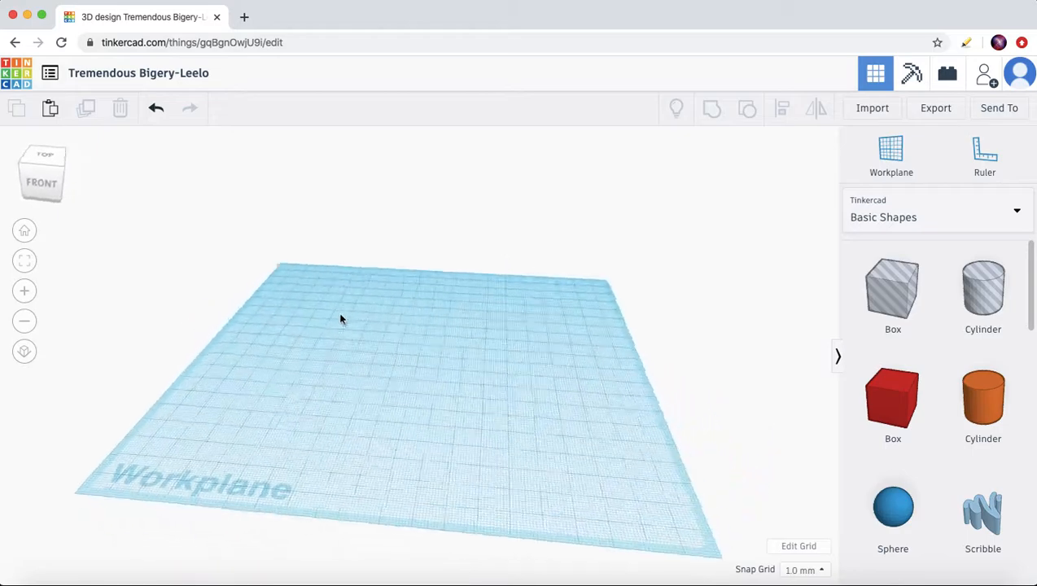
- Examine the empty workplane from above and from the home view, and look through the Basic Shapes collection
{"action": "left_click", "coordinate": [44, 172]}
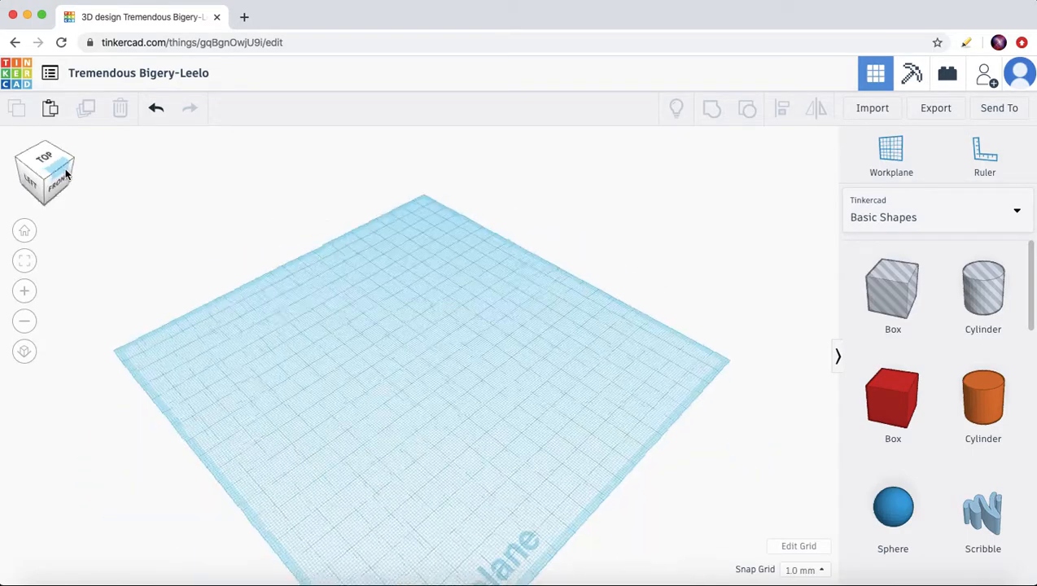
{"action": "left_click", "coordinate": [48, 157]}
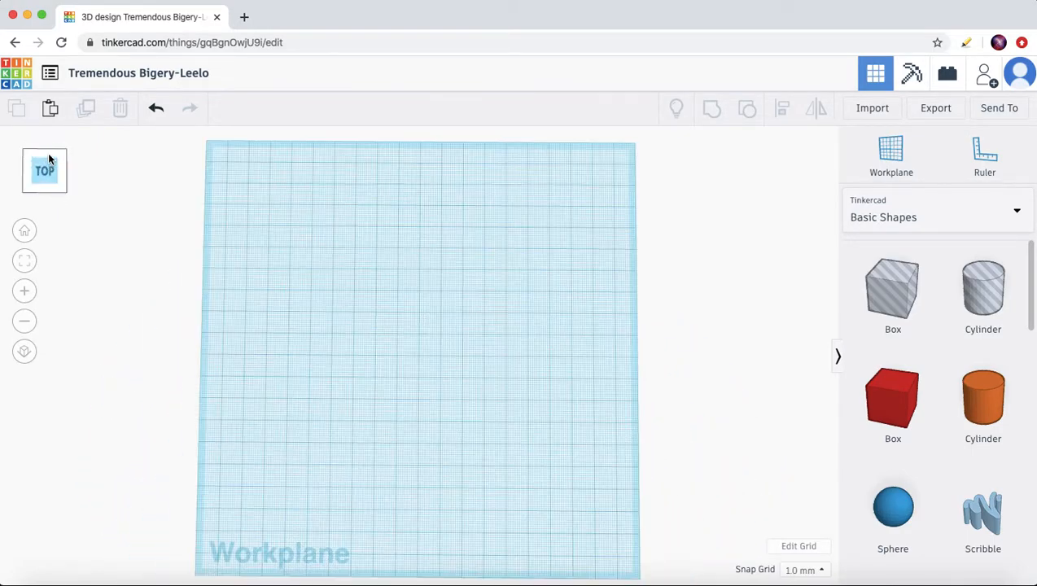
{"action": "left_click", "coordinate": [22, 231]}
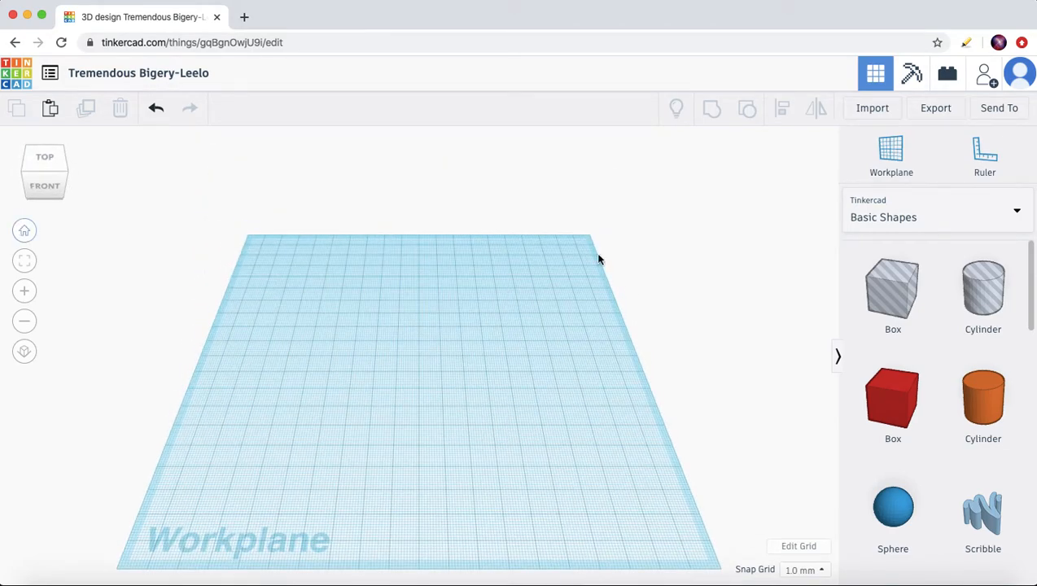
{"action": "scroll", "coordinate": [898, 422], "scroll_direction": "down", "scroll_amount": 10}
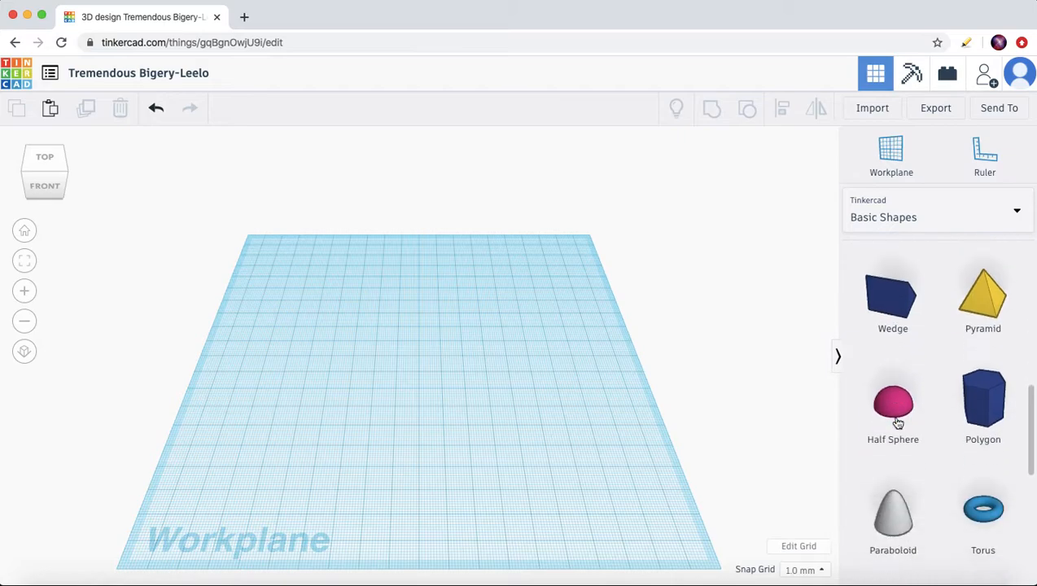
{"action": "scroll", "coordinate": [898, 422], "scroll_direction": "down", "scroll_amount": 3}
{"action": "scroll", "coordinate": [896, 424], "scroll_direction": "up", "scroll_amount": 15}
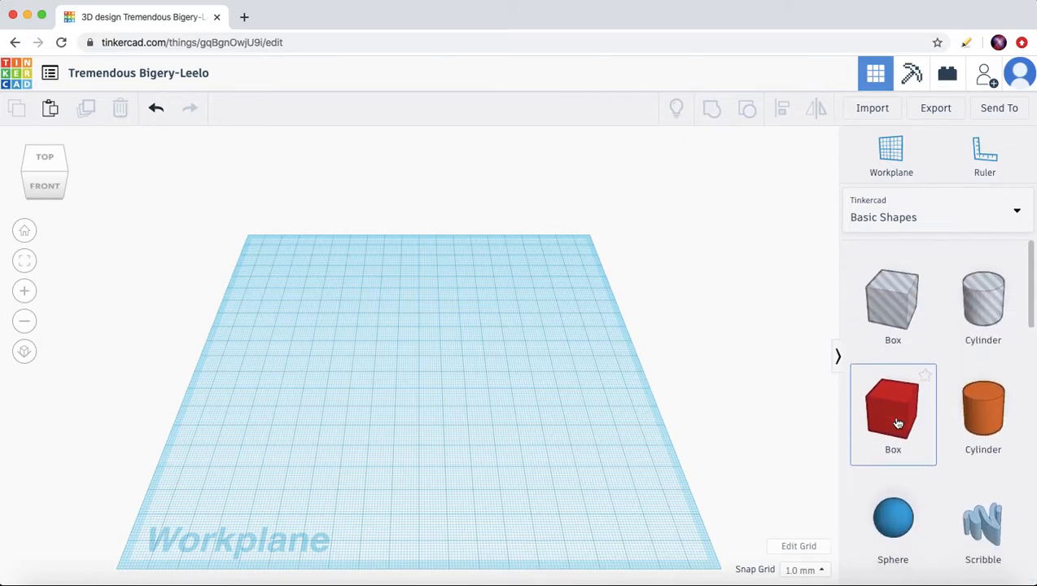
- Browse the Text and numbers and Connectors collections, plus page 4 of the complete Shape Generators collection
{"action": "left_click", "coordinate": [1016, 223]}
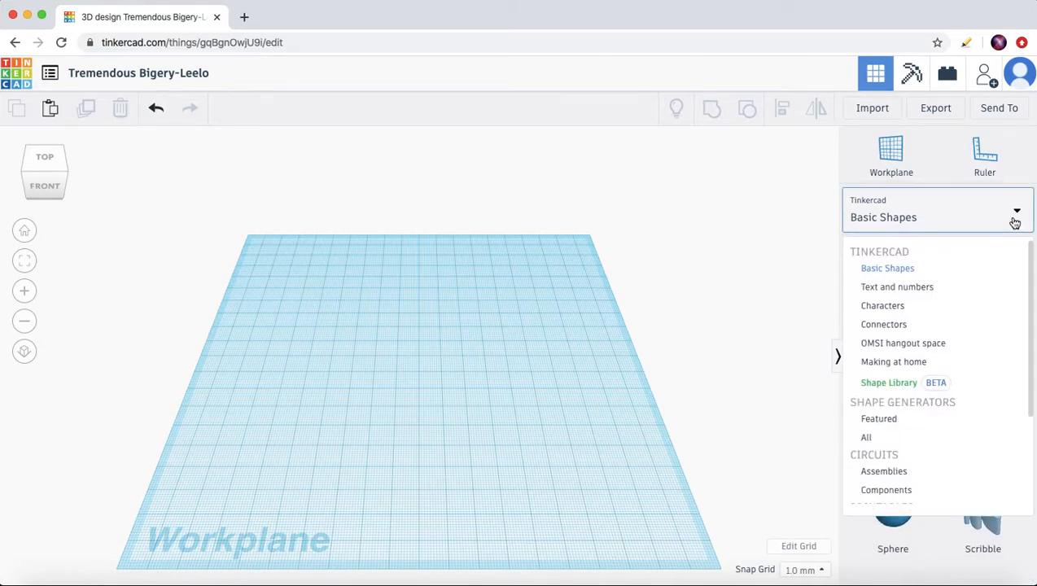
{"action": "left_click", "coordinate": [865, 287]}
{"action": "left_click", "coordinate": [944, 230]}
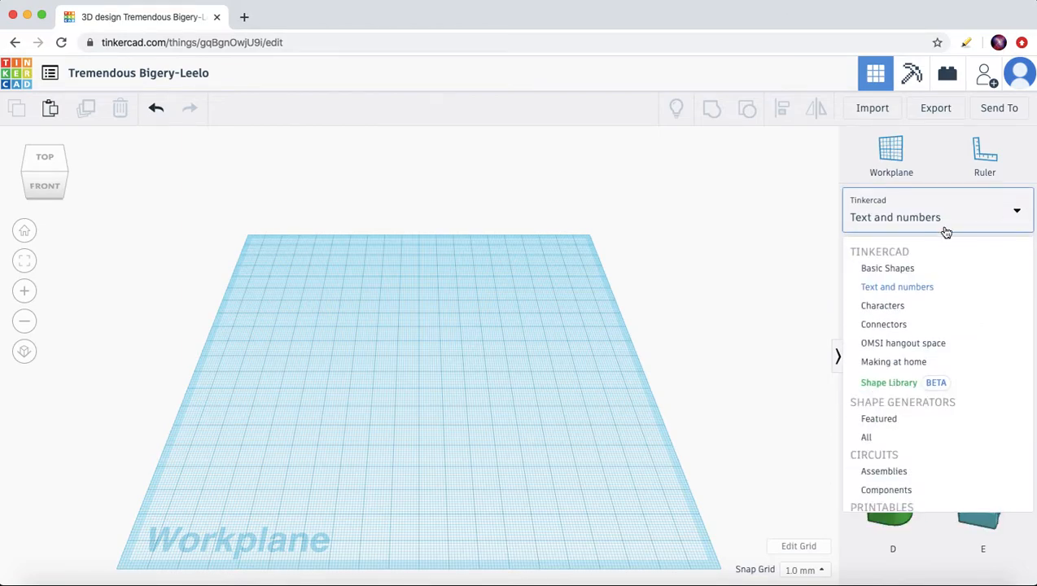
{"action": "left_click", "coordinate": [882, 324]}
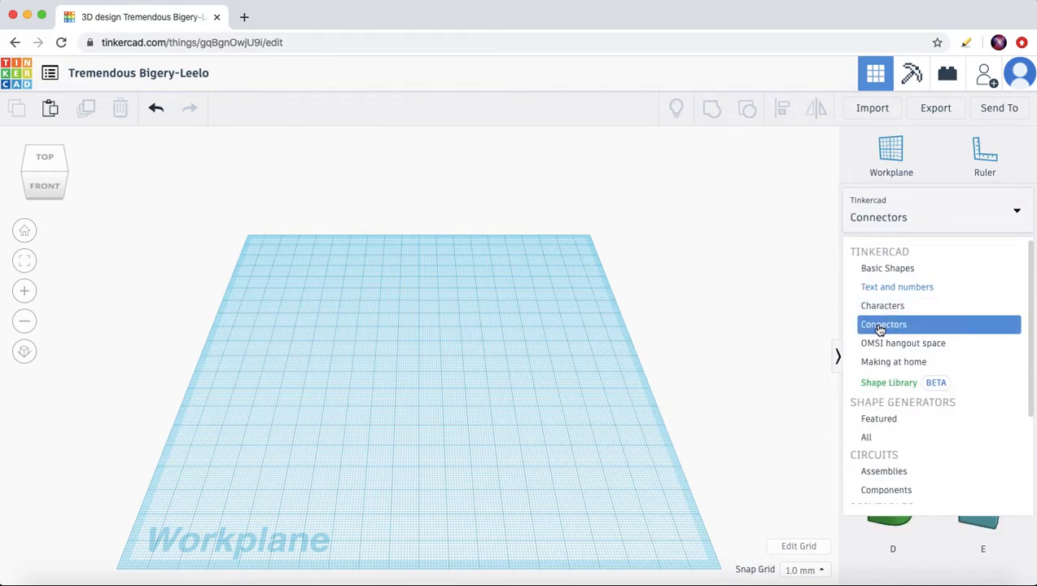
{"action": "left_click", "coordinate": [1012, 215]}
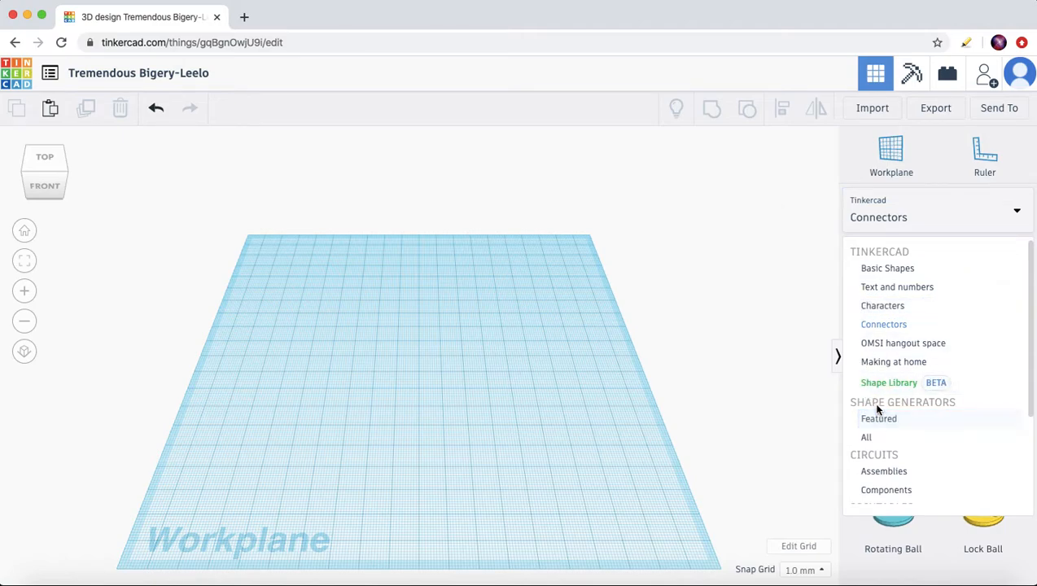
{"action": "left_click", "coordinate": [866, 437]}
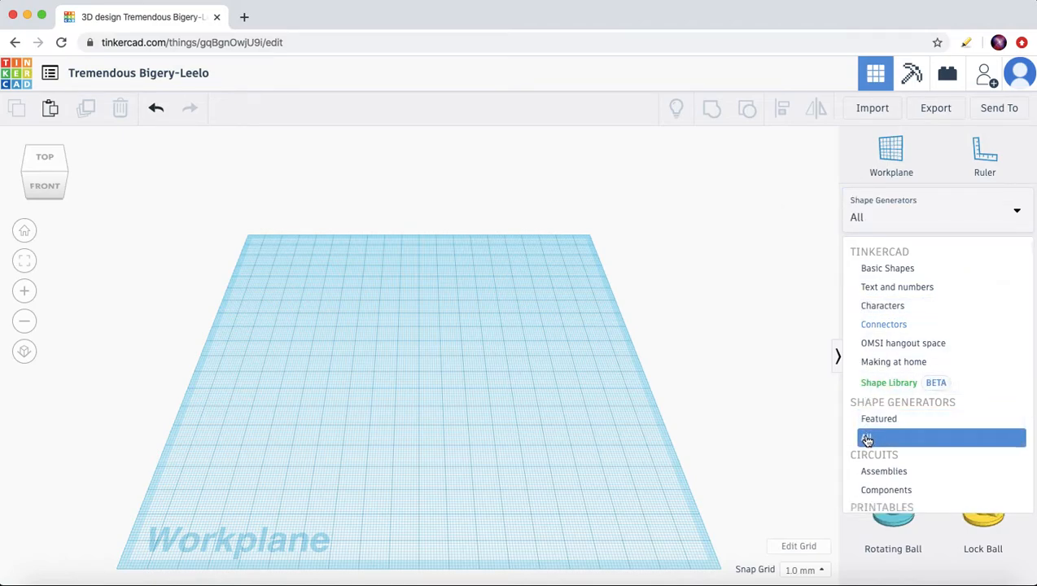
{"action": "scroll", "coordinate": [945, 494], "scroll_direction": "down", "scroll_amount": 3}
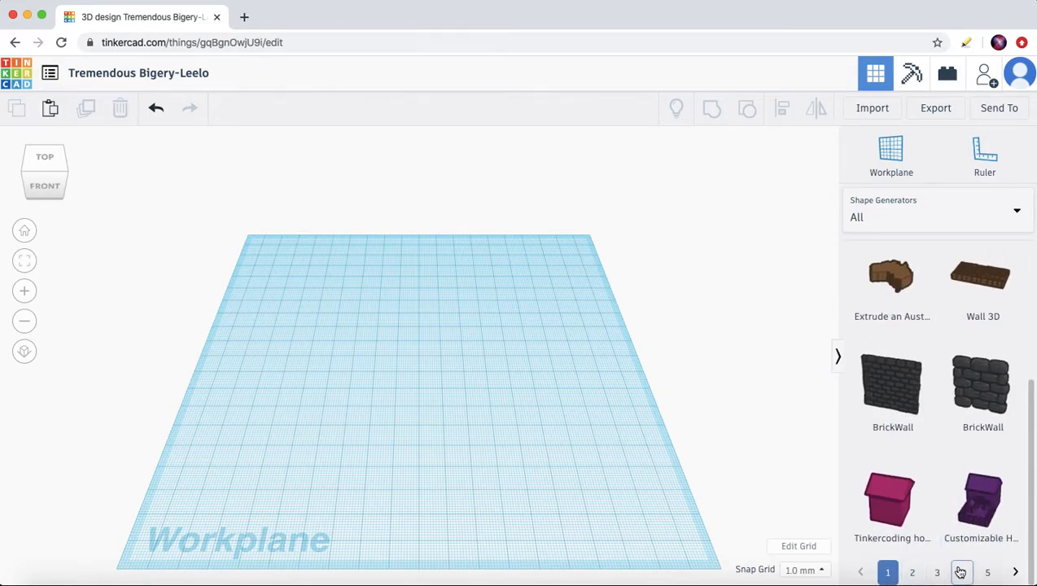
{"action": "left_click", "coordinate": [960, 572]}
{"action": "scroll", "coordinate": [910, 446], "scroll_direction": "down", "scroll_amount": 1}
{"action": "scroll", "coordinate": [910, 446], "scroll_direction": "up", "scroll_amount": 1}
{"action": "scroll", "coordinate": [910, 446], "scroll_direction": "up", "scroll_amount": 5}
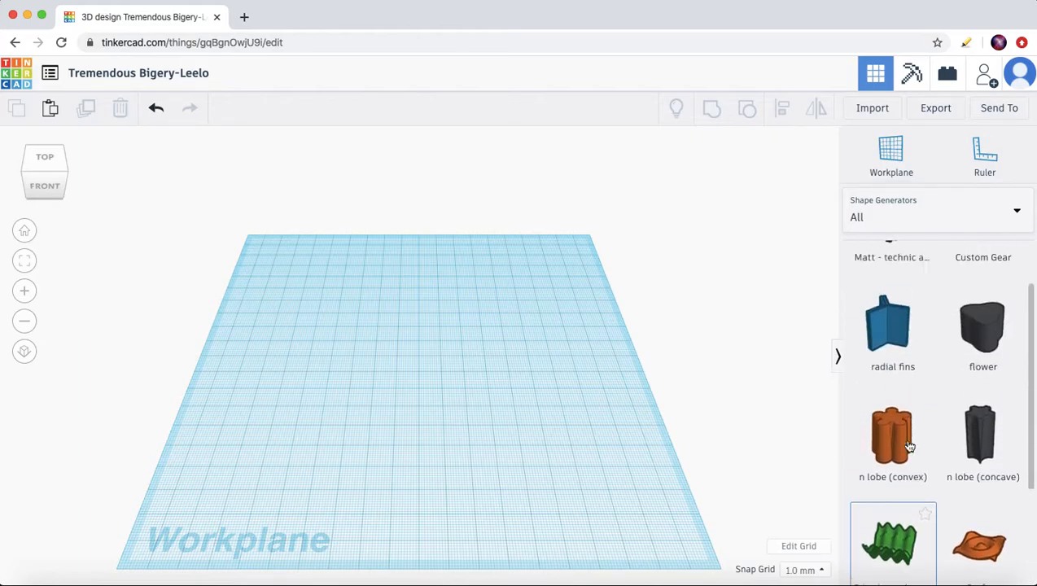
- Switch back to the Basic Shapes collection and place a solid red box near the middle of the workplane
{"action": "left_click", "coordinate": [1015, 211]}
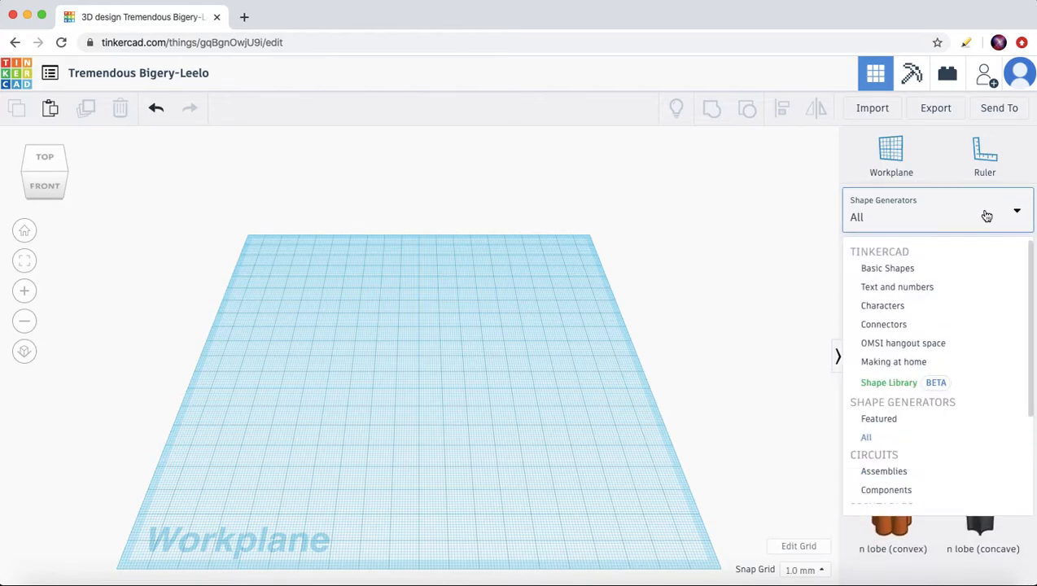
{"action": "left_click", "coordinate": [865, 276]}
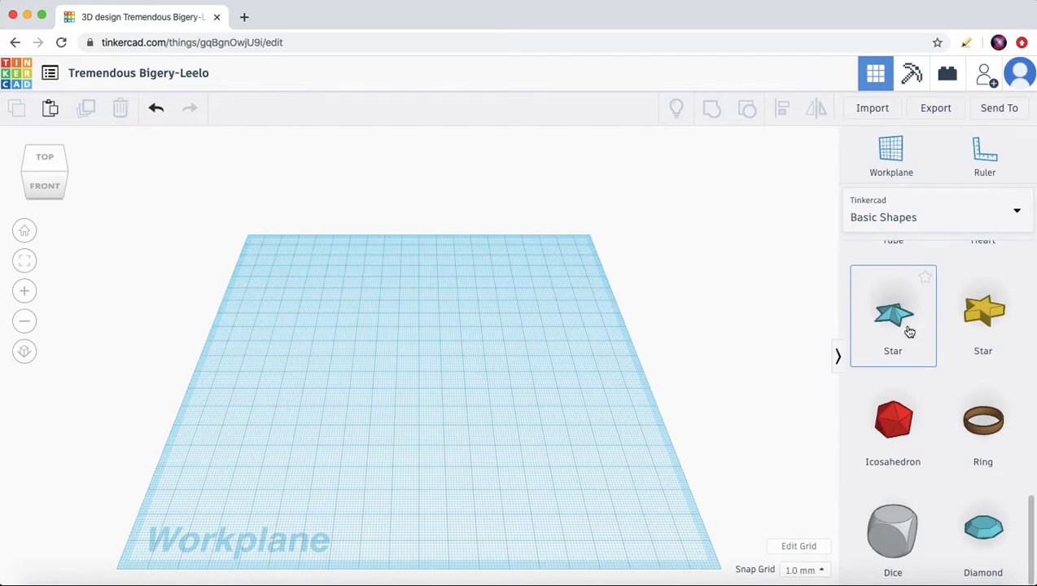
{"action": "scroll", "coordinate": [909, 331], "scroll_direction": "up", "scroll_amount": 15}
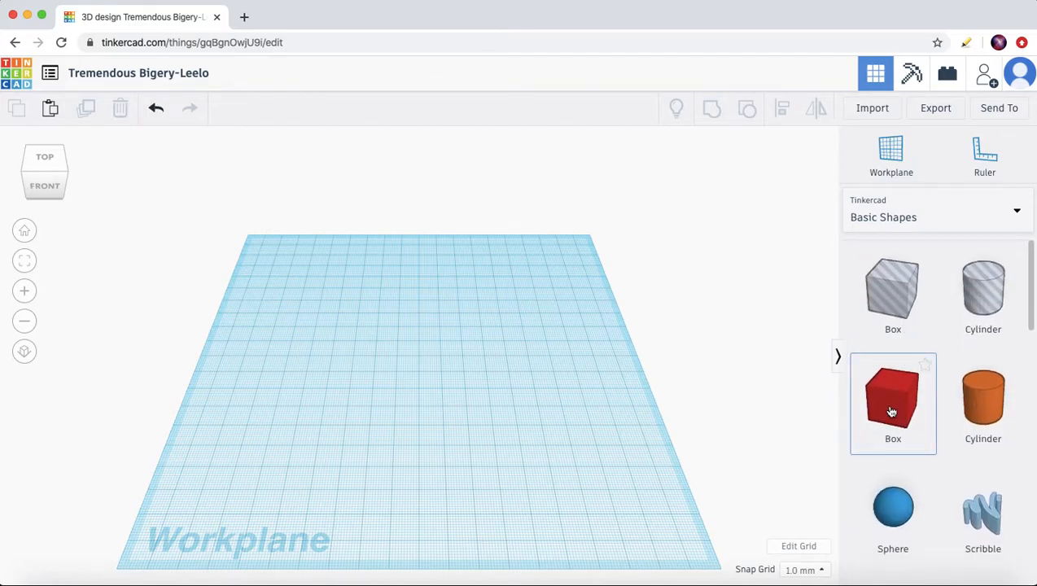
{"action": "left_click_drag", "start_coordinate": [886, 411], "coordinate": [433, 354]}
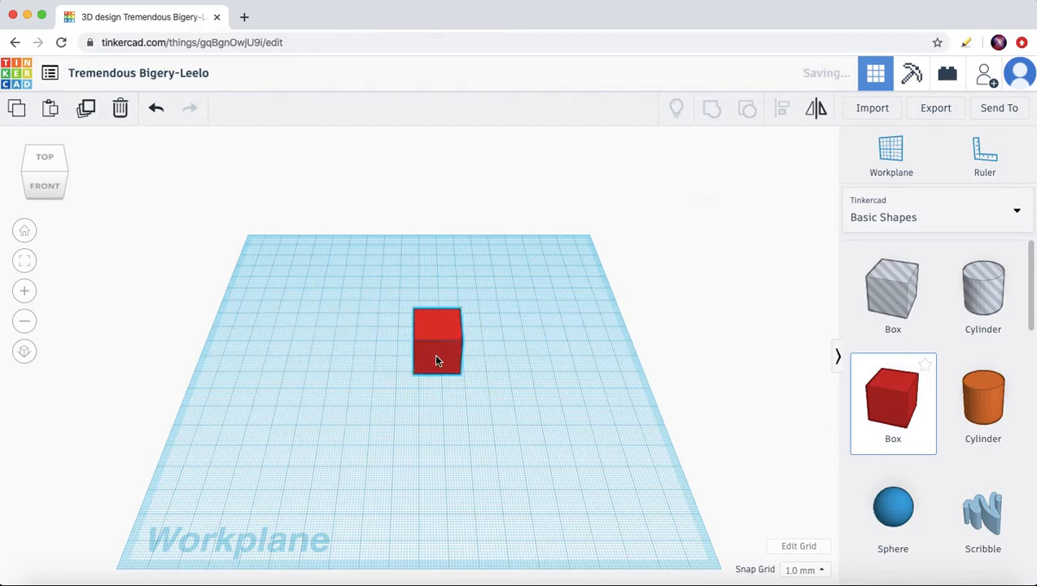
- Place a solid orange cylinder on the workplane, to the right of the red box and slightly in front of it
{"action": "left_click", "coordinate": [971, 399]}
{"action": "left_click_drag", "start_coordinate": [524, 437], "coordinate": [546, 402]}
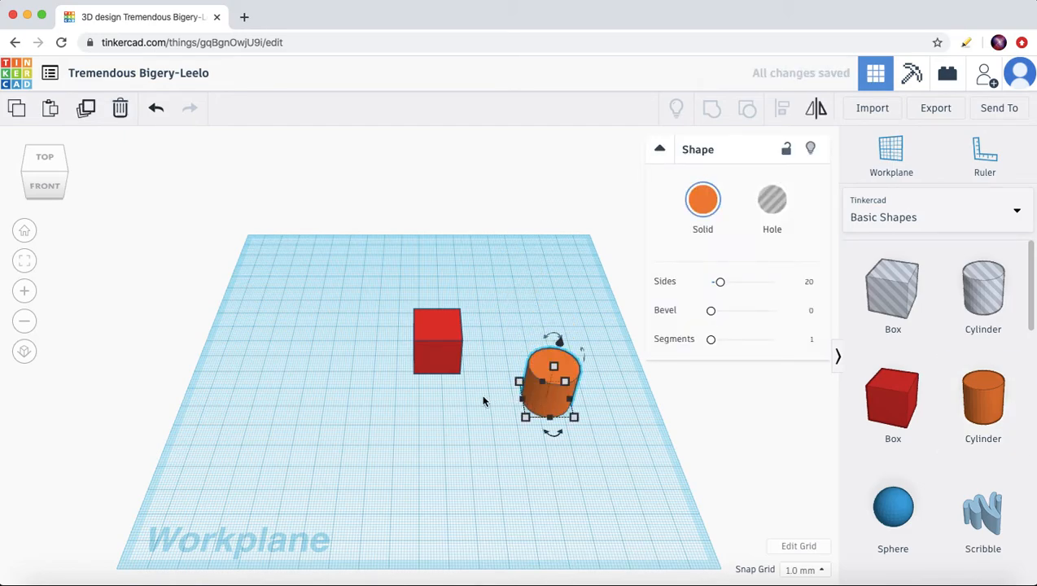
{"action": "left_click", "coordinate": [451, 427]}
- Stretch the orange cylinder to 41 mm high and 37 mm wide, and reduce its sides to 12
{"action": "right_click_drag", "start_coordinate": [420, 398], "coordinate": [452, 376]}
{"action": "left_click", "coordinate": [561, 367]}
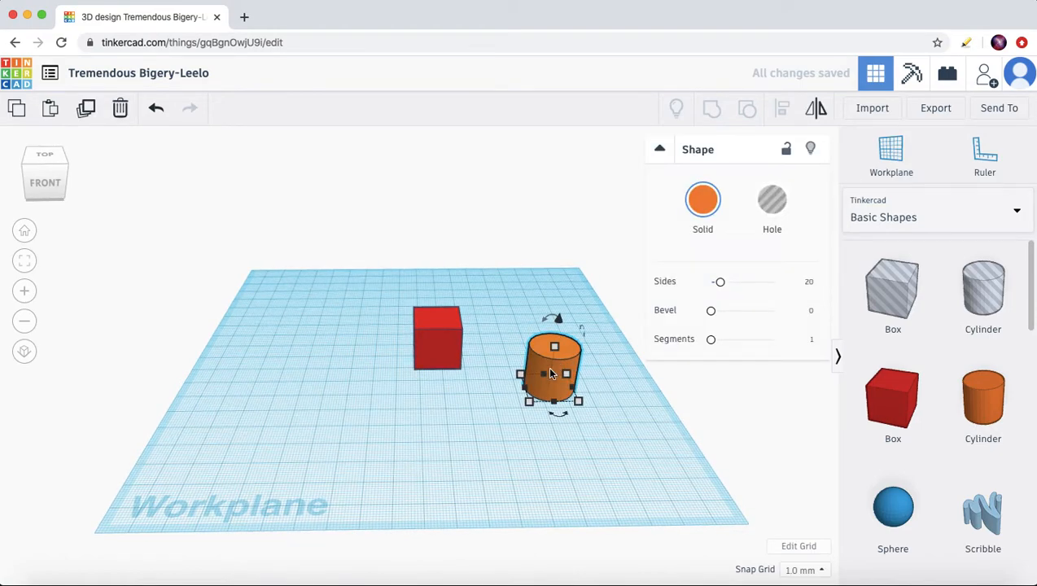
{"action": "left_click_drag", "start_coordinate": [558, 317], "coordinate": [562, 299]}
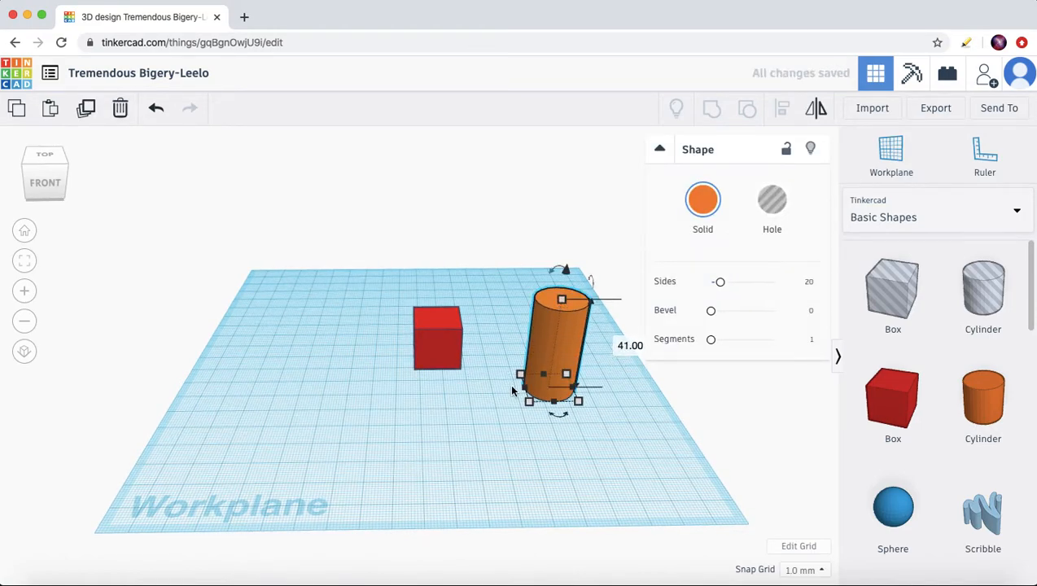
{"action": "left_click_drag", "start_coordinate": [525, 390], "coordinate": [486, 394]}
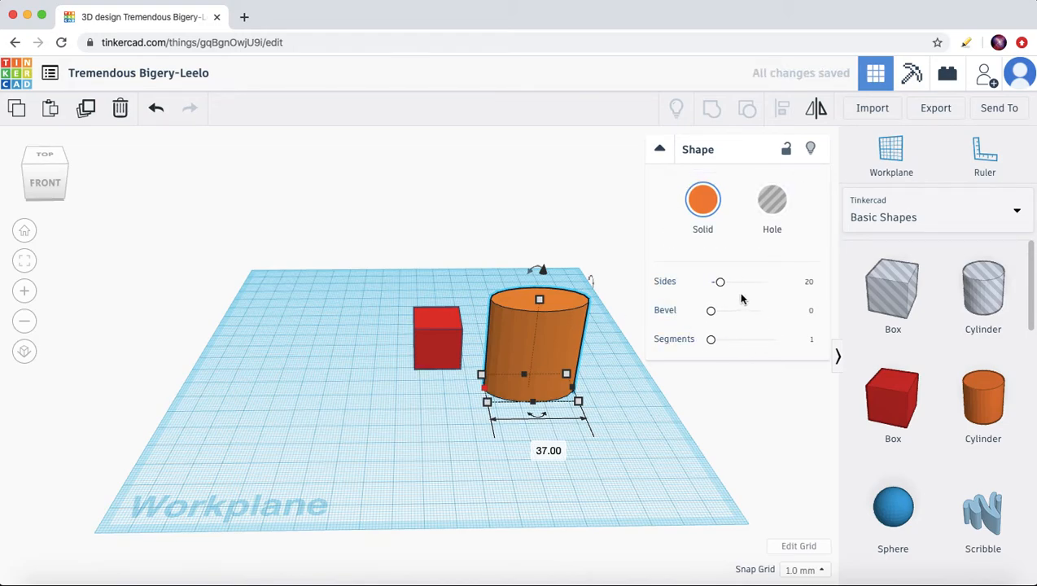
{"action": "left_click_drag", "start_coordinate": [721, 283], "coordinate": [704, 311]}
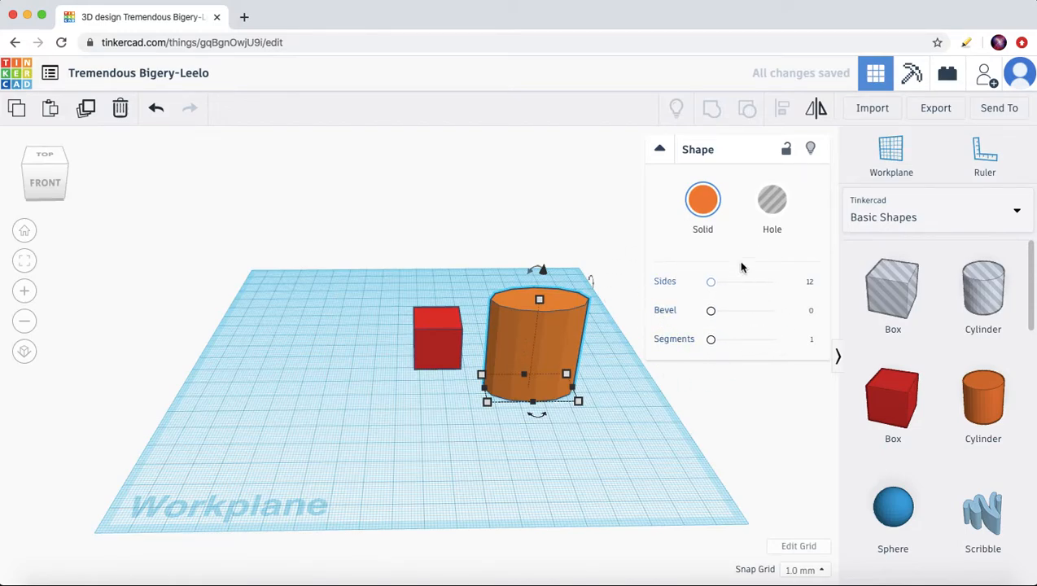
- Collapse and reopen the cylinder's shape settings, and hide the cylinder and show it again
{"action": "left_click", "coordinate": [660, 150]}
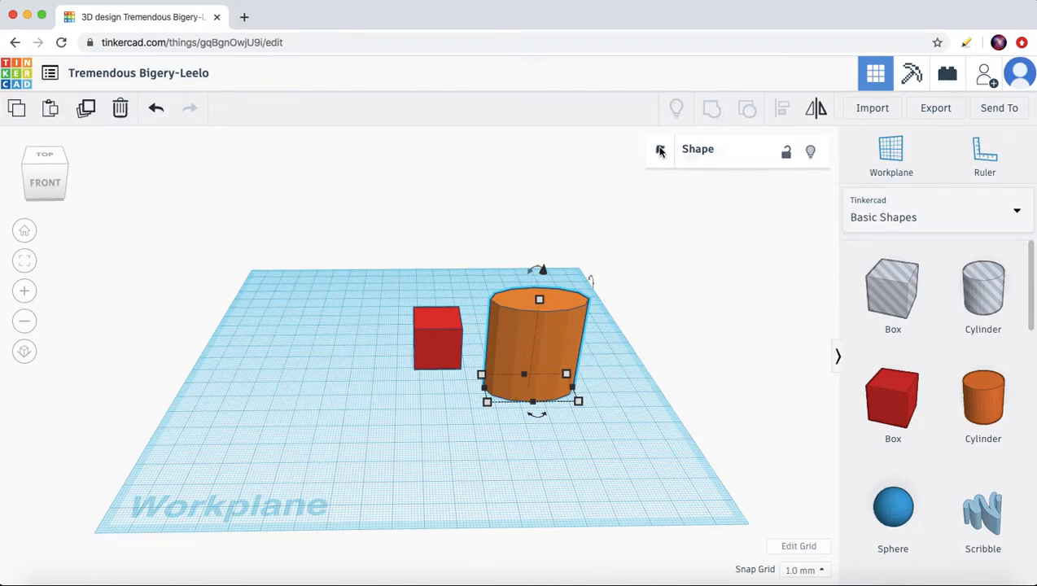
{"action": "left_click", "coordinate": [660, 151]}
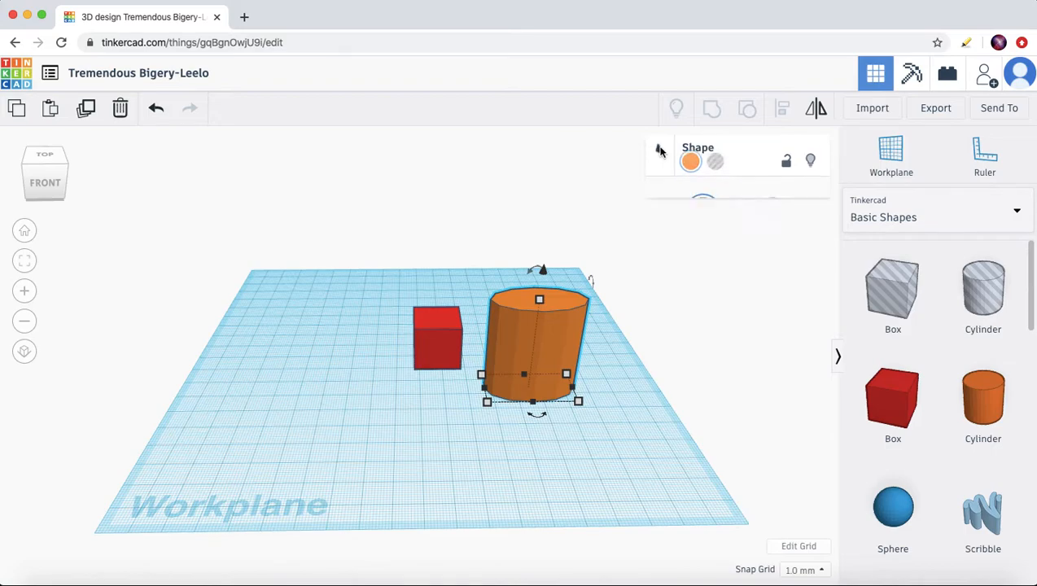
{"action": "left_click", "coordinate": [813, 155]}
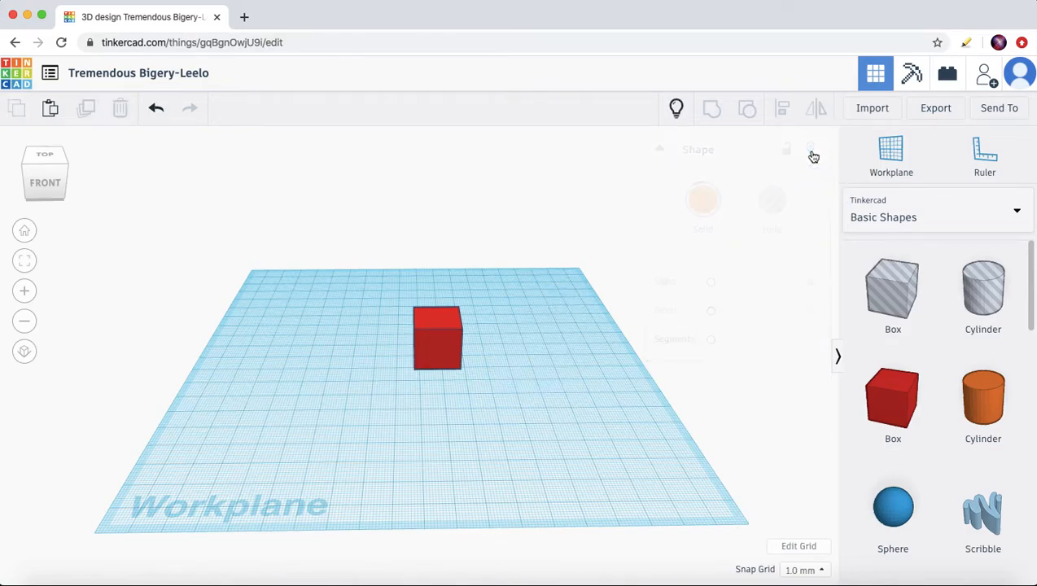
{"action": "left_click", "coordinate": [678, 114]}
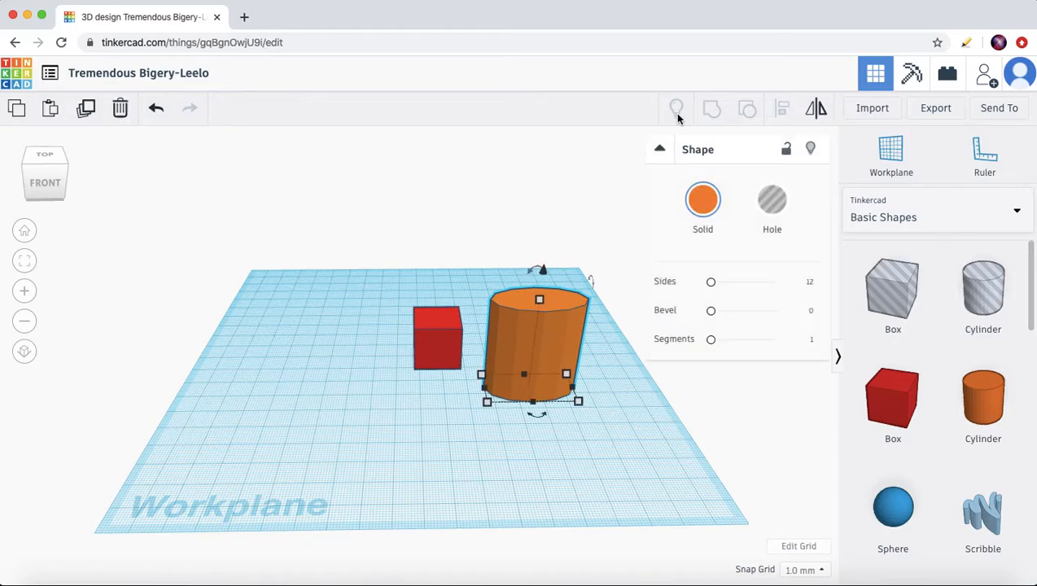
- Turn the cylinder into a hole and move it about 22 mm left and 26 mm back, overlapping the box's right side
{"action": "left_click", "coordinate": [771, 210]}
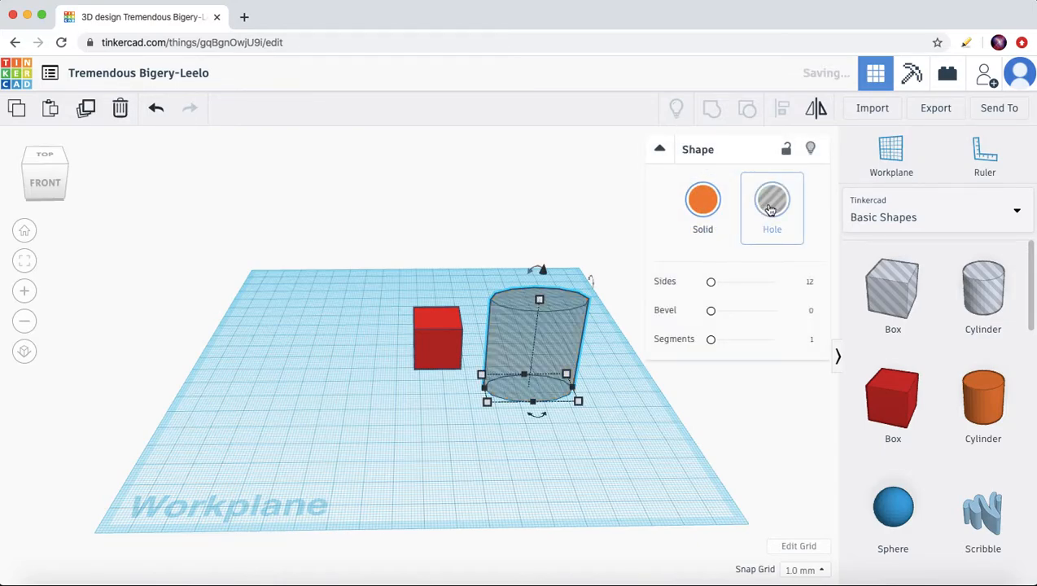
{"action": "left_click", "coordinate": [423, 304]}
{"action": "right_click_drag", "start_coordinate": [364, 335], "coordinate": [349, 408]}
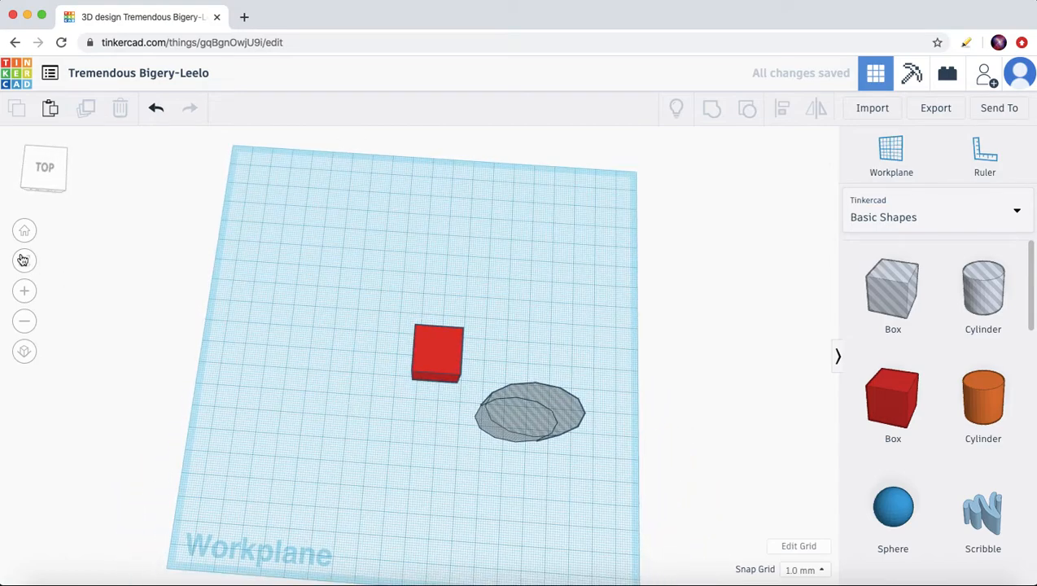
{"action": "left_click", "coordinate": [35, 160]}
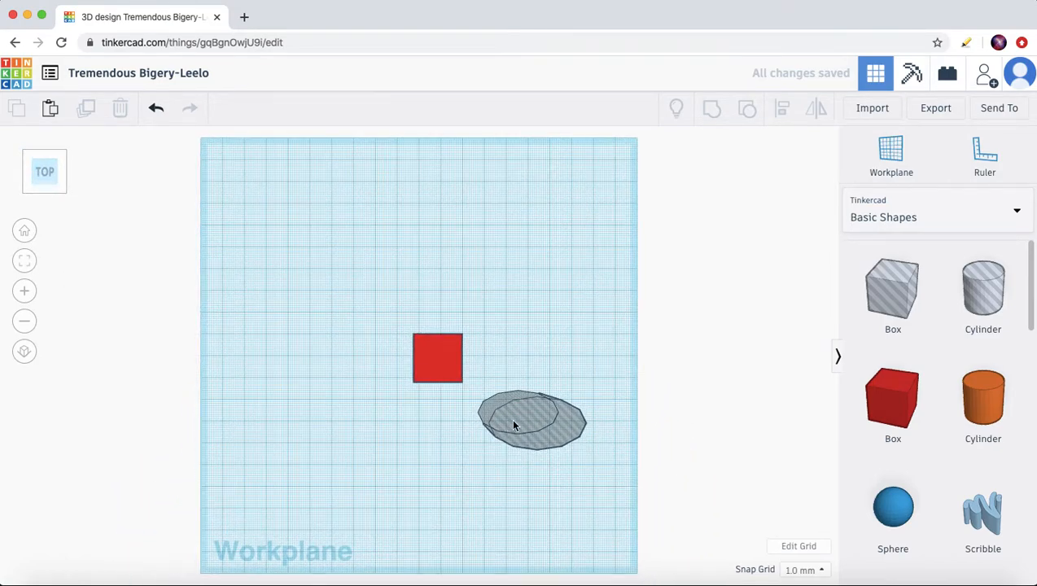
{"action": "left_click_drag", "start_coordinate": [514, 425], "coordinate": [447, 368]}
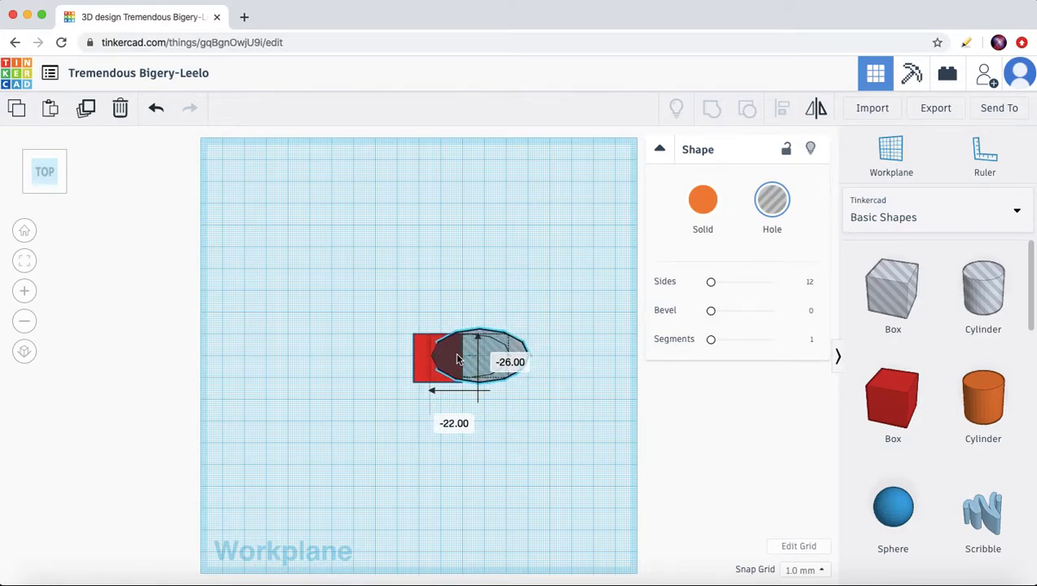
{"action": "left_click", "coordinate": [361, 358]}
- Select the red box together with the cylinder hole and group them to cut the overlap out of the box
{"action": "right_click_drag", "start_coordinate": [361, 359], "coordinate": [366, 268]}
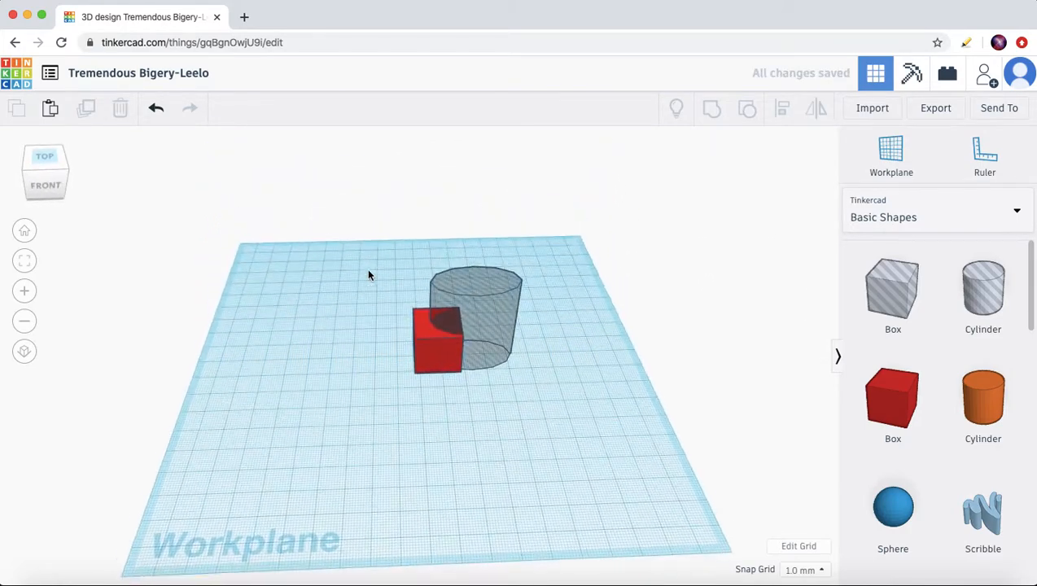
{"action": "left_click", "coordinate": [422, 343]}
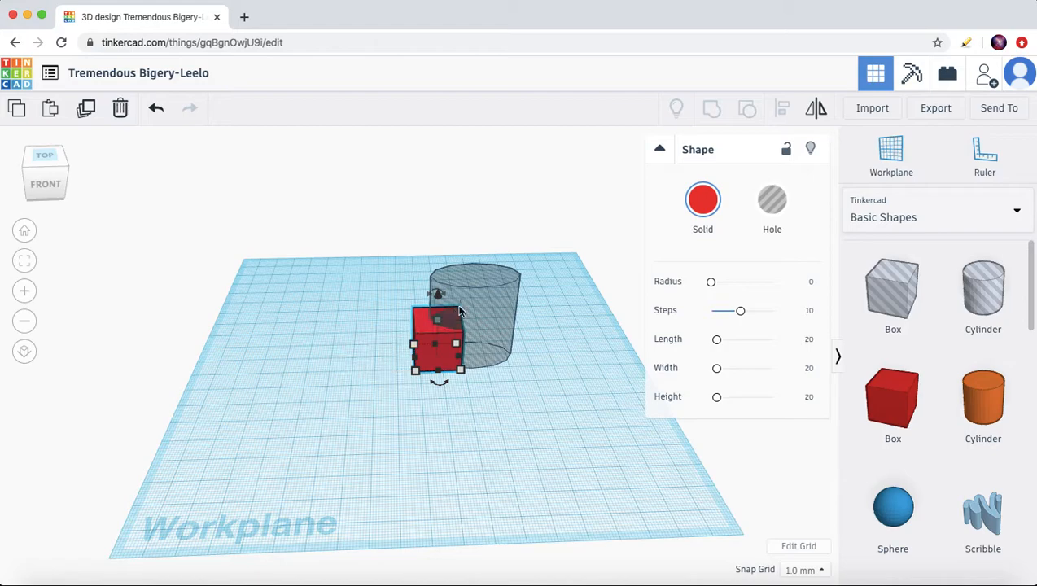
{"action": "left_click", "coordinate": [486, 303], "text": "shift"}
{"action": "left_click", "coordinate": [357, 289]}
{"action": "right_click_drag", "start_coordinate": [357, 289], "coordinate": [354, 258]}
{"action": "left_click_drag", "start_coordinate": [354, 257], "coordinate": [559, 394]}
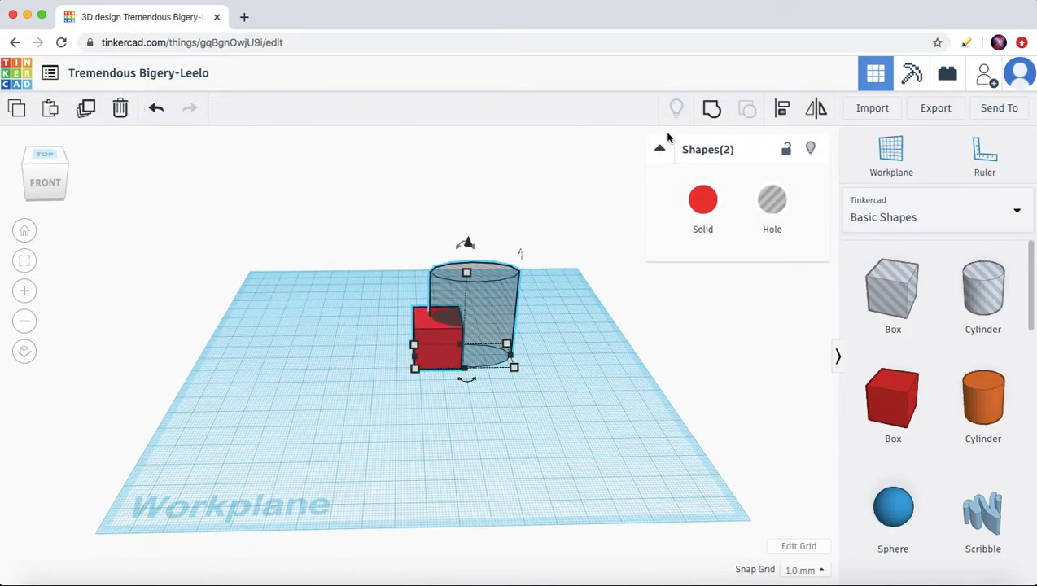
{"action": "left_click", "coordinate": [712, 111]}
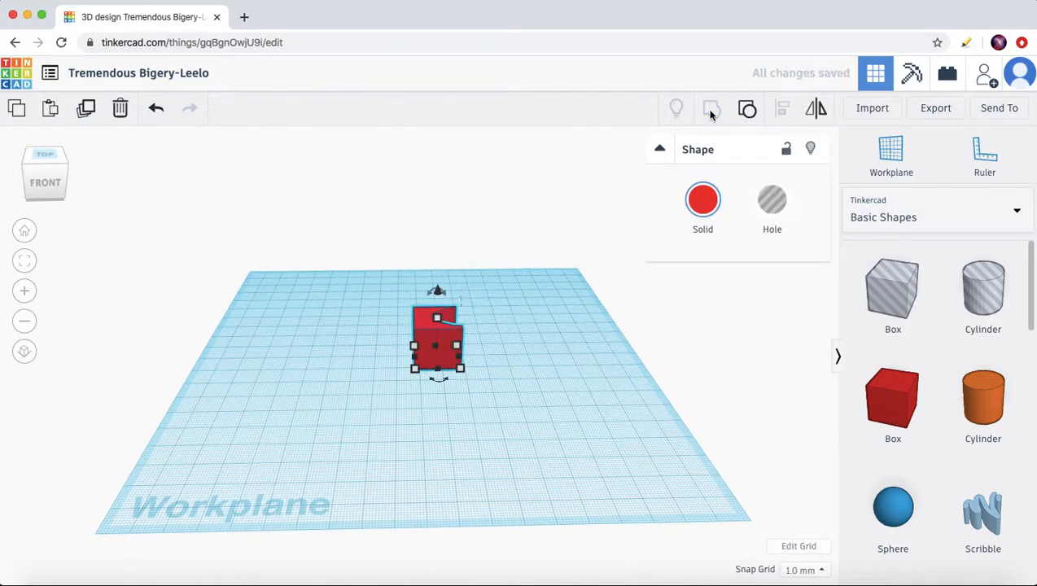
- Inspect the cut box from different angles and undo the grouping of the box and the cylinder hole
{"action": "left_click", "coordinate": [359, 230]}
{"action": "right_click_drag", "start_coordinate": [359, 229], "coordinate": [107, 210]}
{"action": "right_click_drag", "start_coordinate": [334, 327], "coordinate": [508, 337]}
{"action": "left_click", "coordinate": [429, 334]}
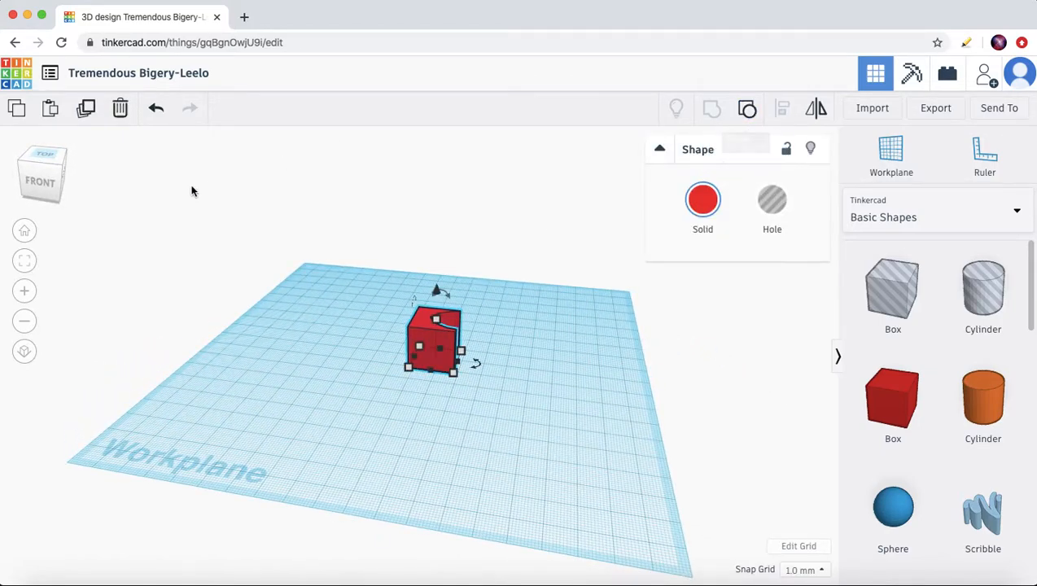
{"action": "left_click", "coordinate": [157, 109]}
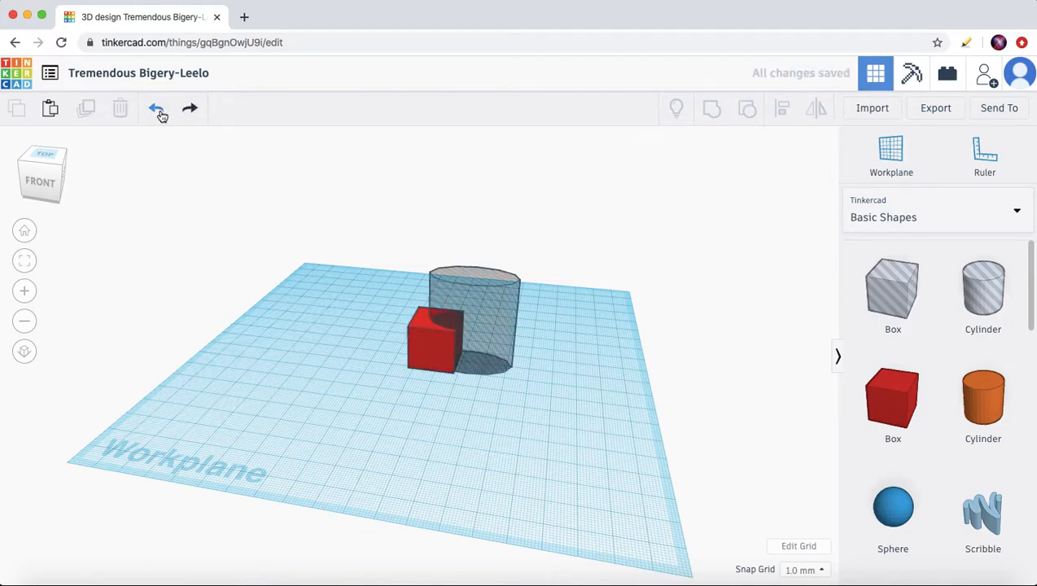
- Open the Kitchen Knife block design from the recent designs
{"action": "right_click_drag", "start_coordinate": [352, 345], "coordinate": [393, 333]}
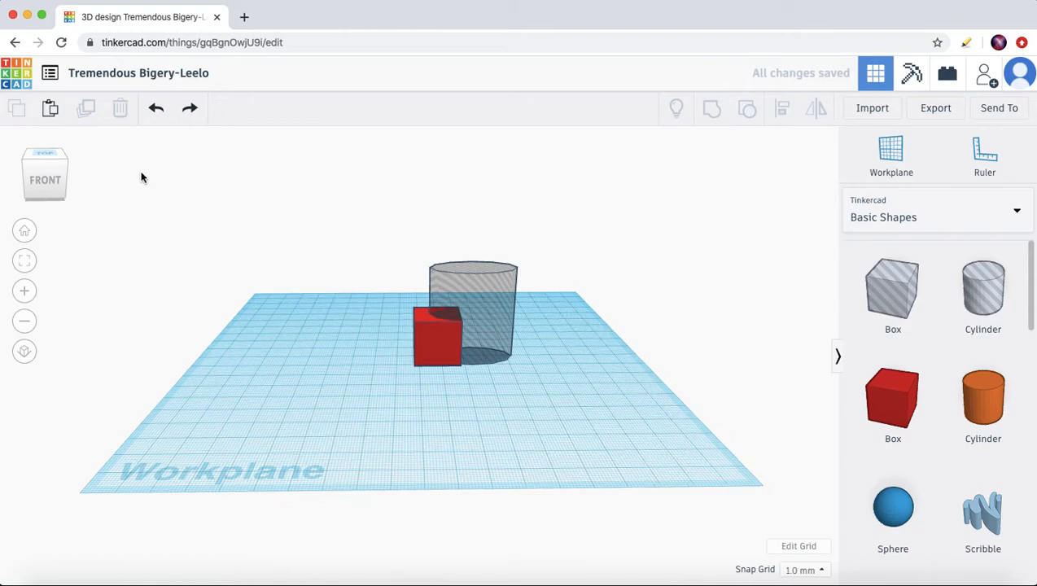
{"action": "left_click", "coordinate": [49, 75]}
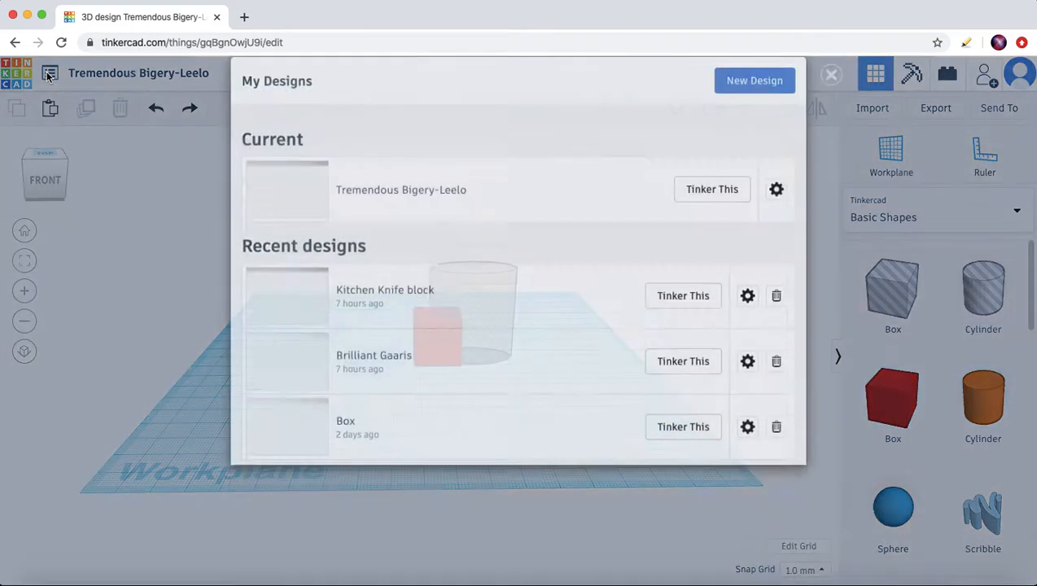
{"action": "left_click", "coordinate": [669, 368]}
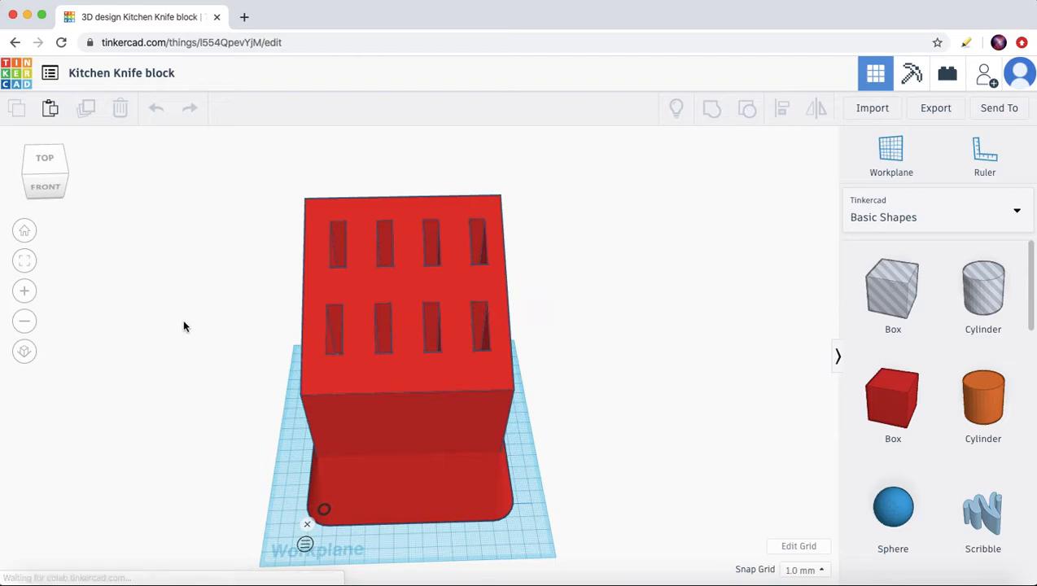
- Ungroup the red knife block to separate its main body parts from the knife slot holes
{"action": "right_click_drag", "start_coordinate": [334, 283], "coordinate": [185, 287]}
{"action": "right_click_drag", "start_coordinate": [153, 339], "coordinate": [267, 319]}
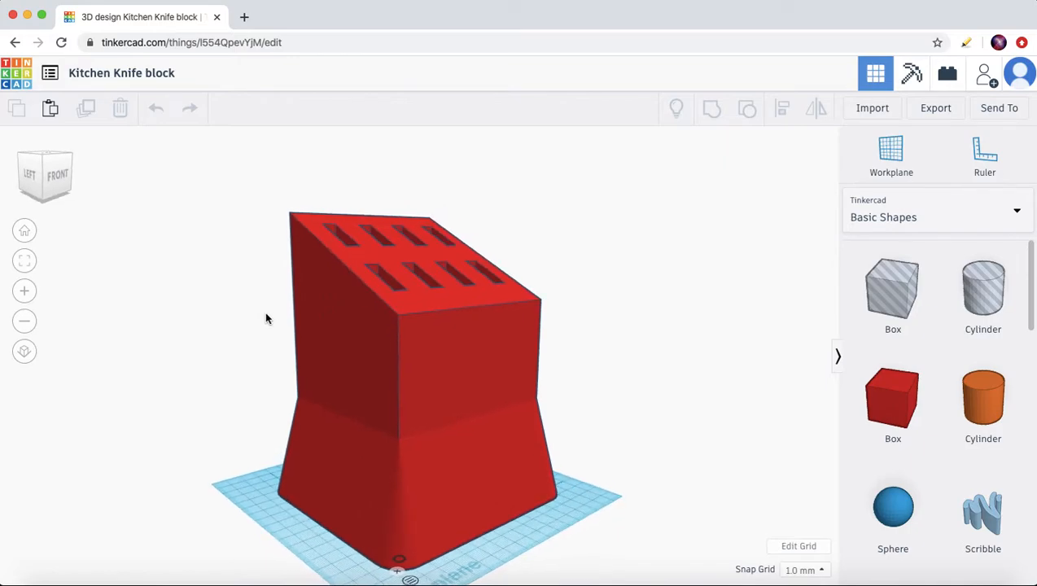
{"action": "scroll", "coordinate": [905, 454], "scroll_direction": "down", "scroll_amount": 10}
{"action": "scroll", "coordinate": [910, 462], "scroll_direction": "up", "scroll_amount": 10}
{"action": "right_click_drag", "start_coordinate": [189, 412], "coordinate": [114, 416]}
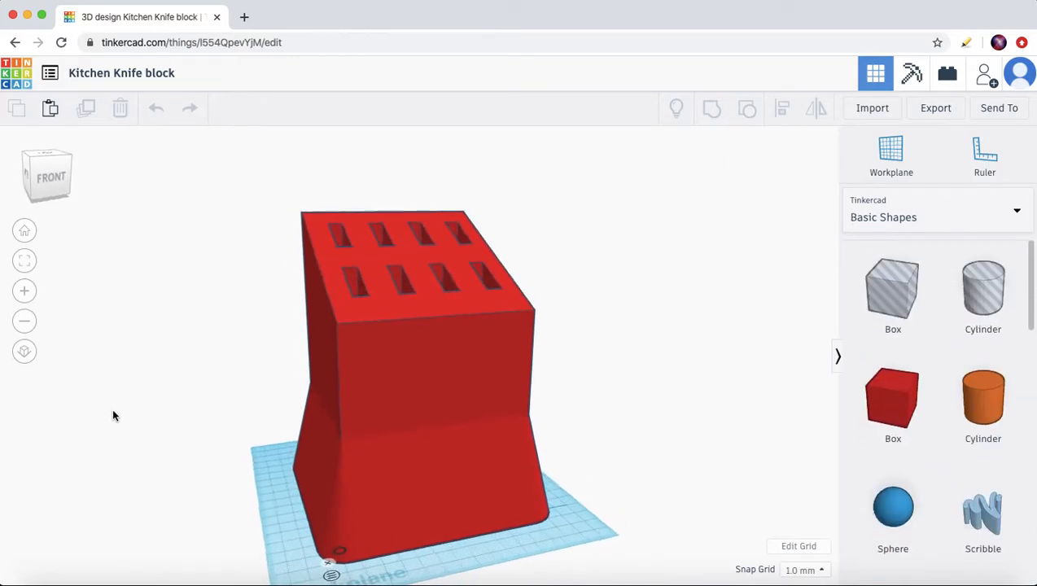
{"action": "left_click", "coordinate": [380, 355]}
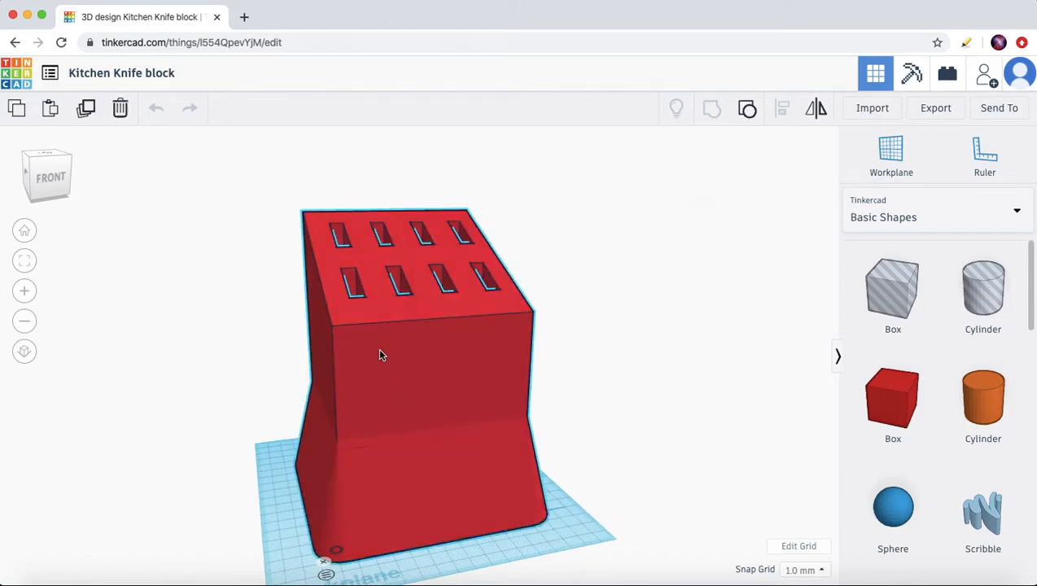
{"action": "left_click", "coordinate": [747, 108]}
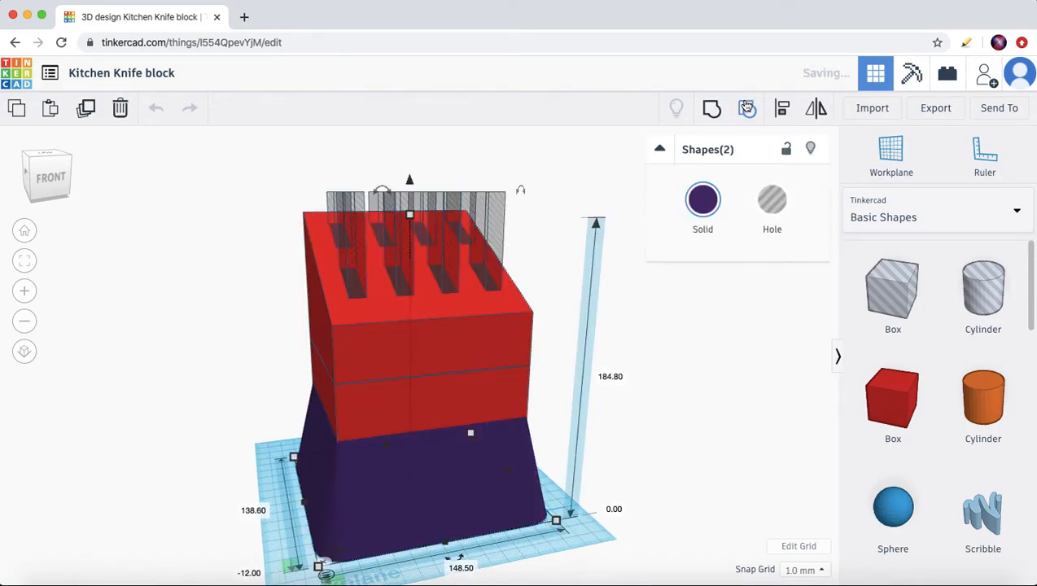
{"action": "left_click", "coordinate": [218, 267]}
{"action": "right_click_drag", "start_coordinate": [232, 261], "coordinate": [210, 248]}
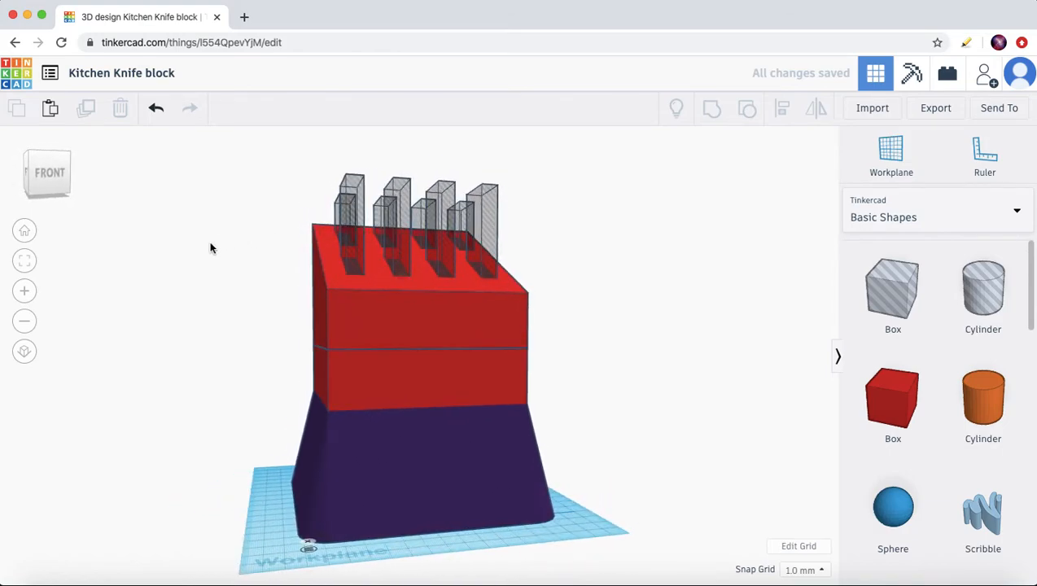
- Ungroup the purple base of the knife block and clear the selection
{"action": "left_click", "coordinate": [329, 470]}
{"action": "left_click", "coordinate": [747, 108]}
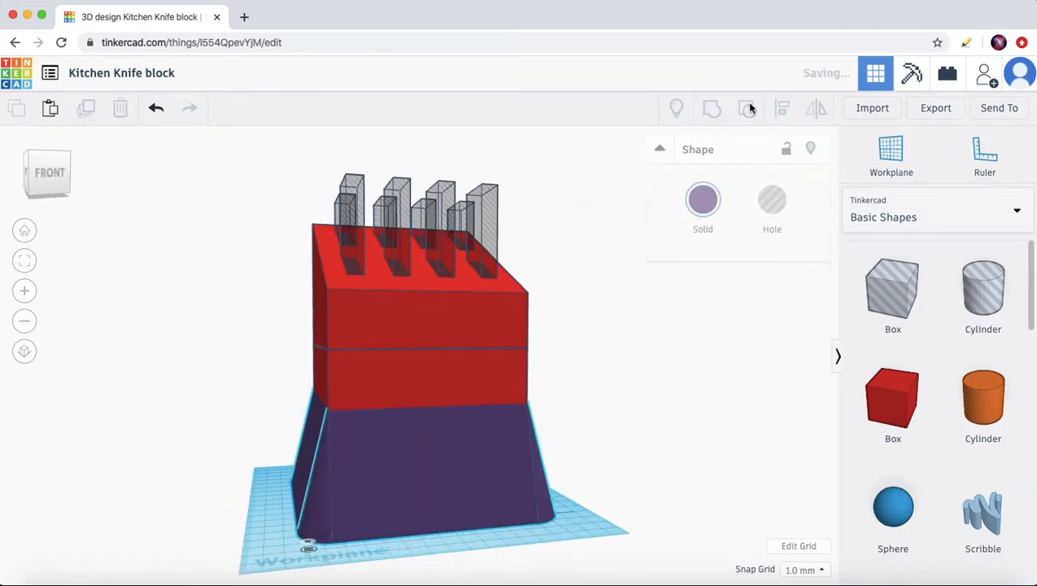
{"action": "left_click", "coordinate": [240, 340]}
{"action": "right_click_drag", "start_coordinate": [237, 343], "coordinate": [252, 342]}
- Ungroup the upper red block and inspect the separated parts and the large slanted hole shape from the left side
{"action": "left_click", "coordinate": [352, 317]}
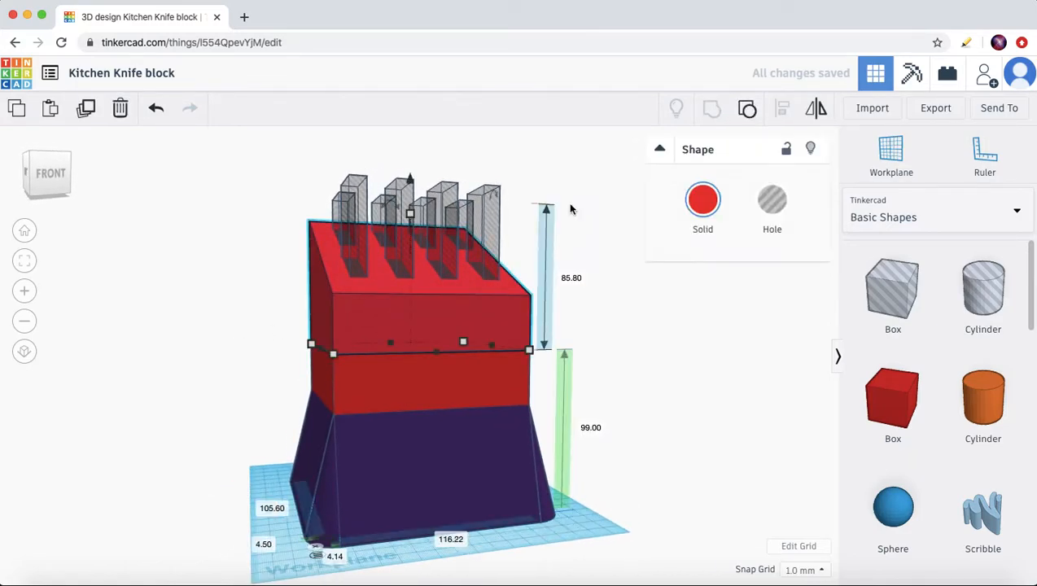
{"action": "left_click", "coordinate": [746, 111]}
{"action": "left_click", "coordinate": [188, 305]}
{"action": "right_click_drag", "start_coordinate": [188, 306], "coordinate": [391, 299]}
{"action": "scroll", "coordinate": [389, 300], "scroll_direction": "down", "scroll_amount": 5}
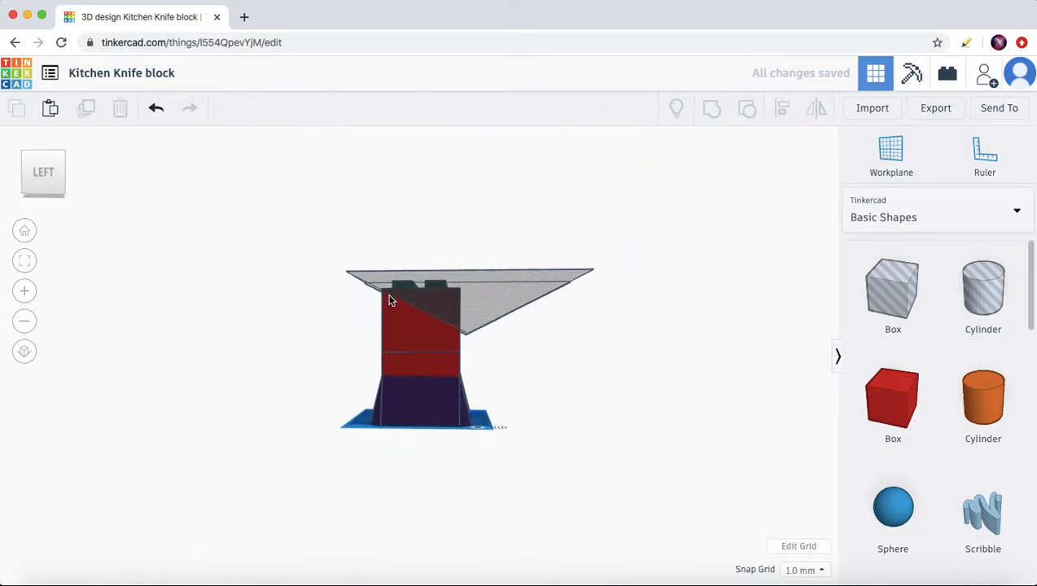
{"action": "scroll", "coordinate": [390, 300], "scroll_direction": "up", "scroll_amount": 4}
{"action": "right_click_drag", "start_coordinate": [390, 301], "coordinate": [242, 342]}
- Select all the separated parts of the knife block and group them back into one shape
{"action": "left_click_drag", "start_coordinate": [221, 156], "coordinate": [724, 515]}
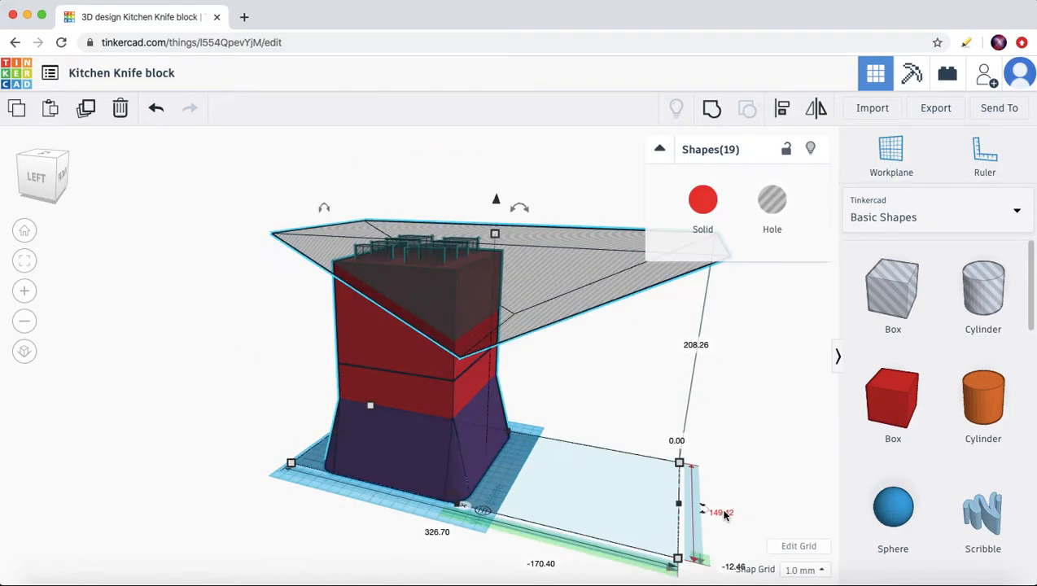
{"action": "left_click", "coordinate": [712, 107]}
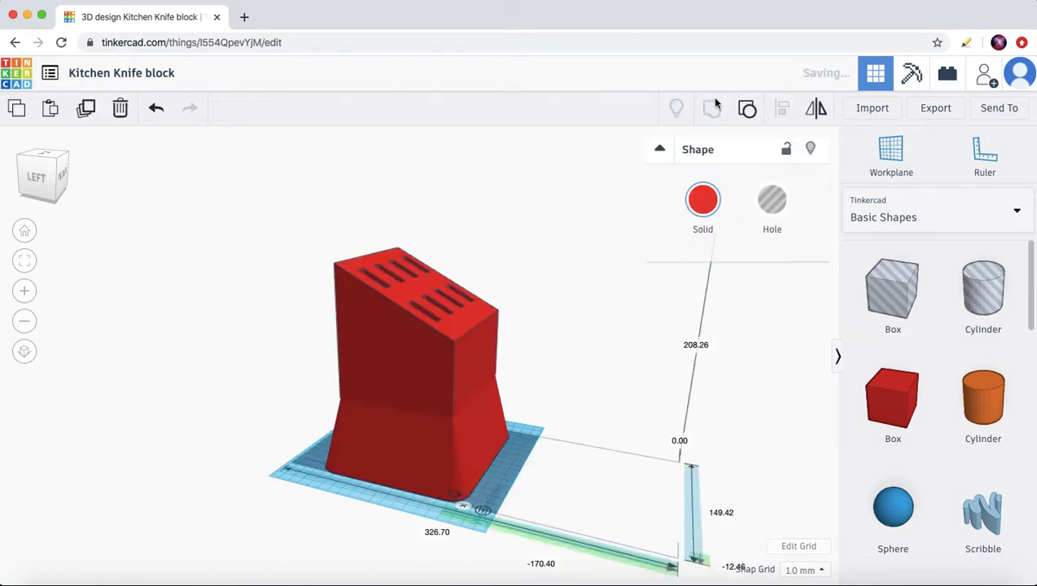
{"action": "left_click", "coordinate": [155, 315]}
- Open the Brilliant Gaaris design from the recent designs
{"action": "right_click_drag", "start_coordinate": [50, 303], "coordinate": [23, 303]}
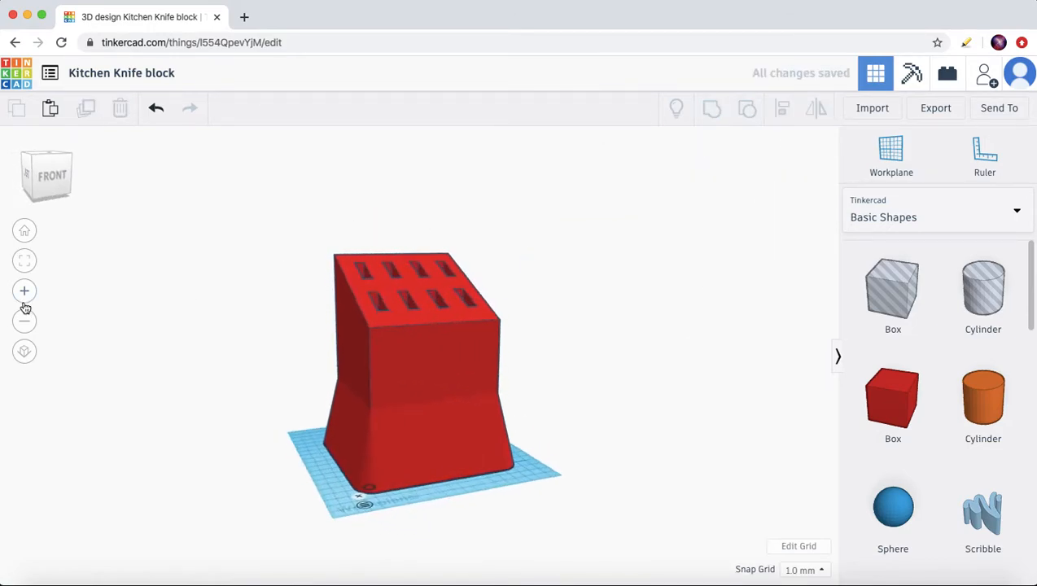
{"action": "left_click", "coordinate": [50, 76]}
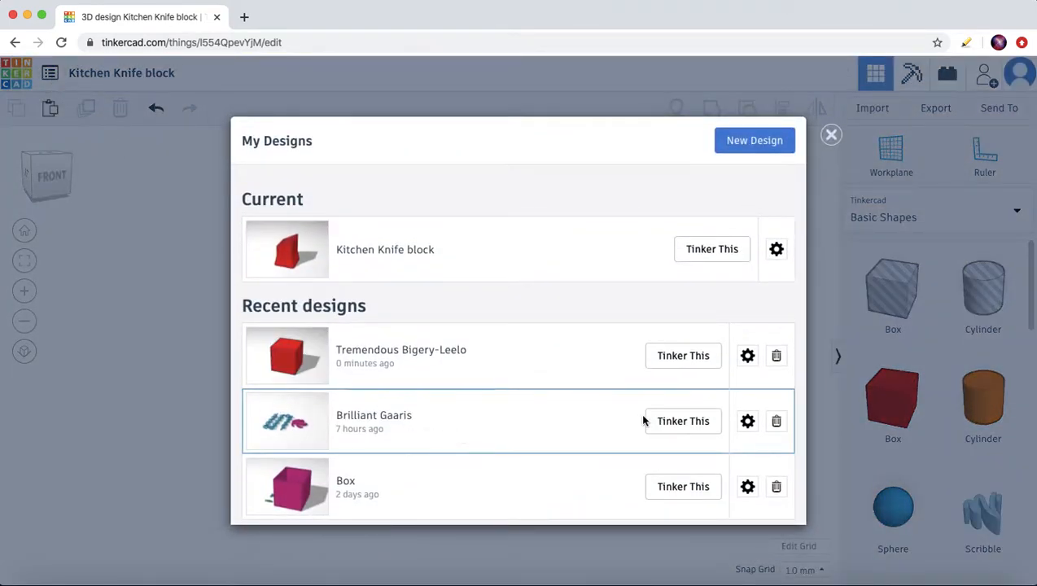
{"action": "left_click", "coordinate": [668, 421]}
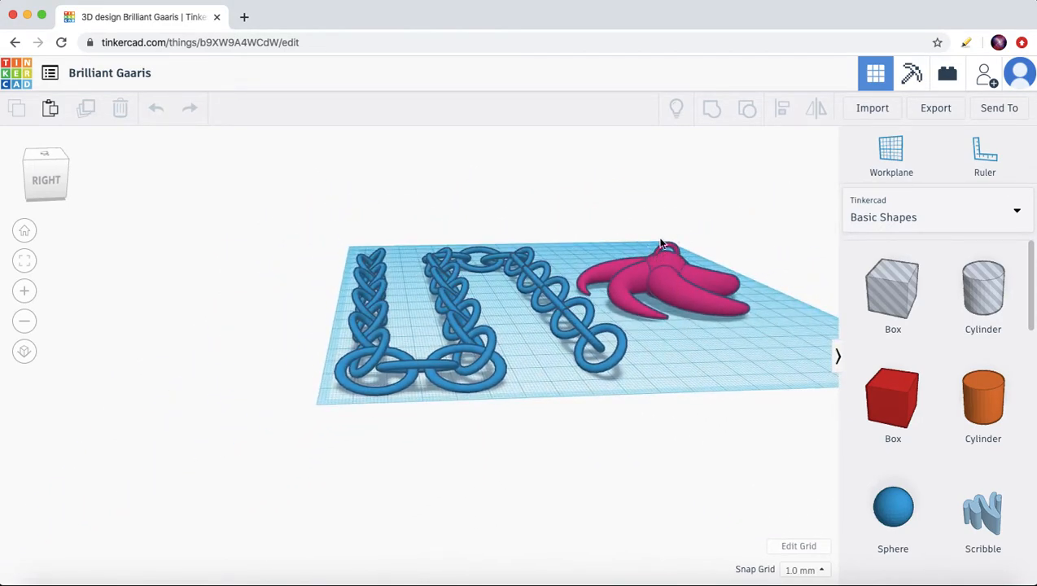
- Examine the interlocking blue chain links and the pink hook shape from the side, from behind and from farther away
{"action": "right_click_drag", "start_coordinate": [661, 244], "coordinate": [513, 240]}
{"action": "right_click_drag", "start_coordinate": [466, 369], "coordinate": [432, 316]}
{"action": "right_click_drag", "start_coordinate": [374, 329], "coordinate": [290, 373]}
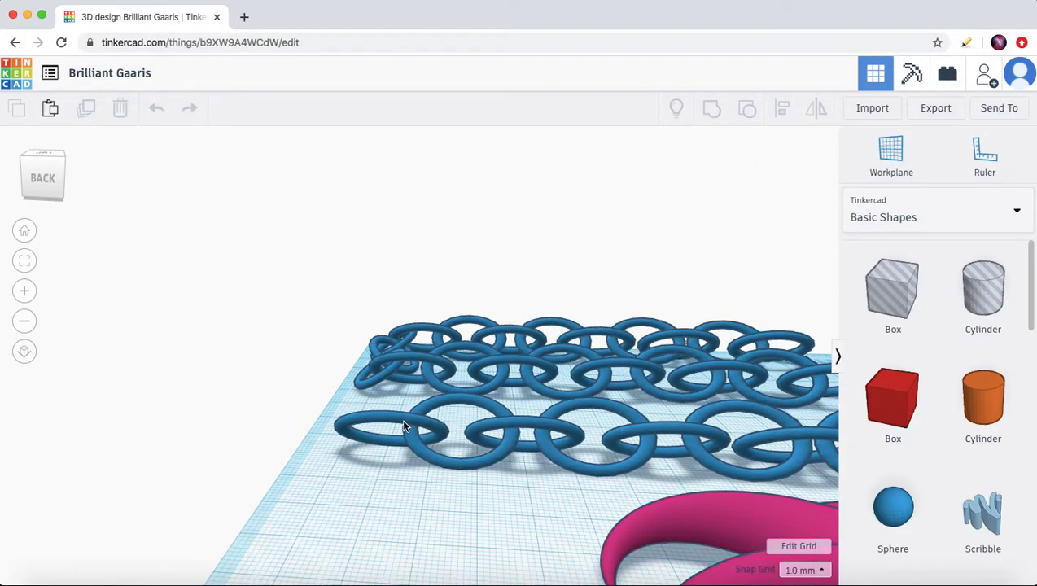
{"action": "right_click_drag", "start_coordinate": [315, 423], "coordinate": [564, 408]}
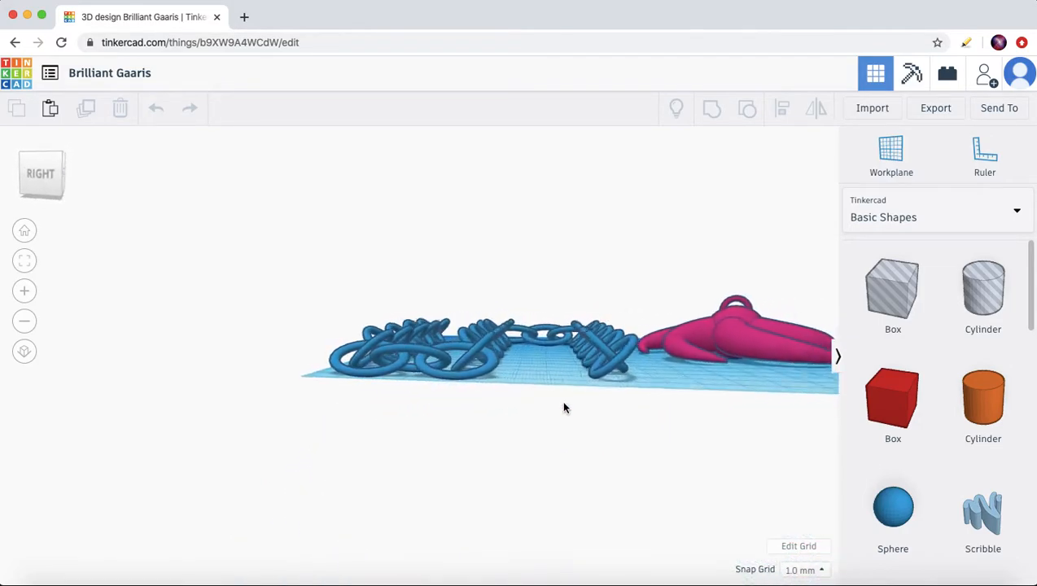
{"action": "right_click_drag", "start_coordinate": [556, 341], "coordinate": [297, 343]}
{"action": "scroll", "coordinate": [331, 352], "scroll_direction": "down", "scroll_amount": 5}
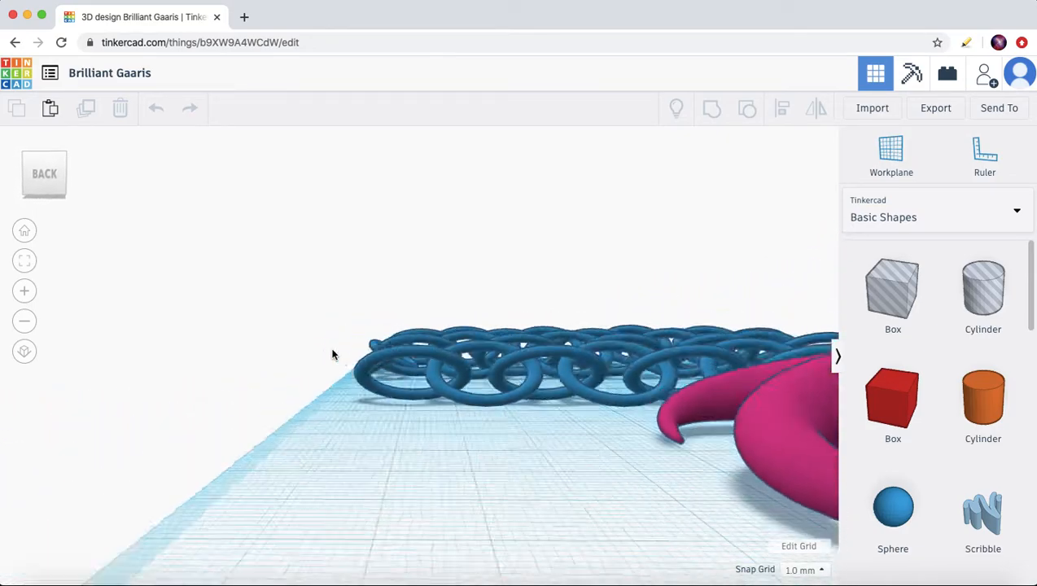
{"action": "scroll", "coordinate": [333, 352], "scroll_direction": "down", "scroll_amount": 3}
{"action": "right_click_drag", "start_coordinate": [486, 355], "coordinate": [472, 371]}
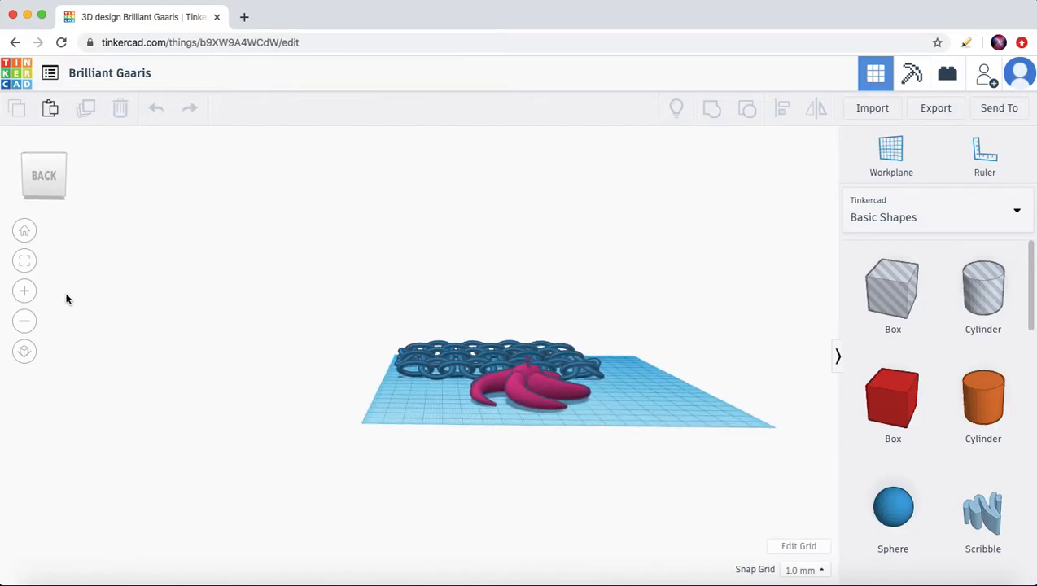
- Frame the view on the pink five-armed hook and examine it from an angle
{"action": "left_click", "coordinate": [519, 381]}
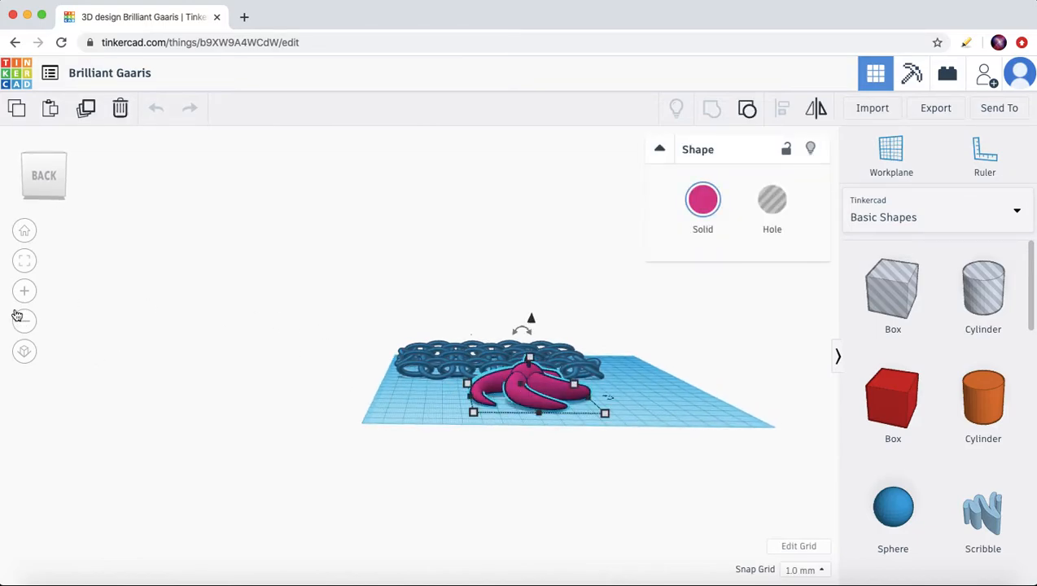
{"action": "left_click", "coordinate": [23, 262]}
{"action": "left_click", "coordinate": [198, 497]}
{"action": "right_click_drag", "start_coordinate": [199, 498], "coordinate": [326, 520]}
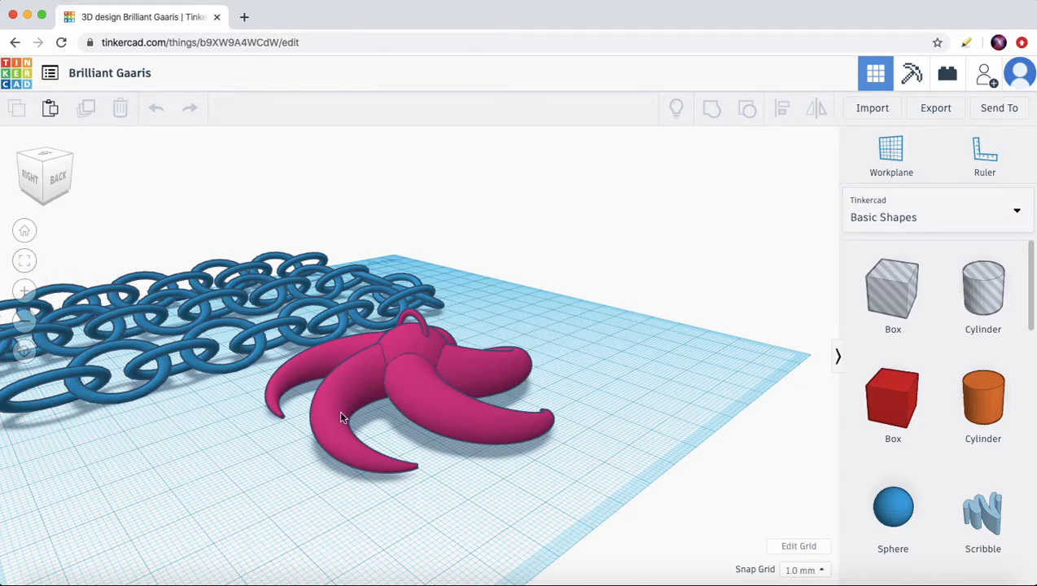
- Browse the shape categories and keep Basic Shapes as the current collection
{"action": "left_click", "coordinate": [1017, 213]}
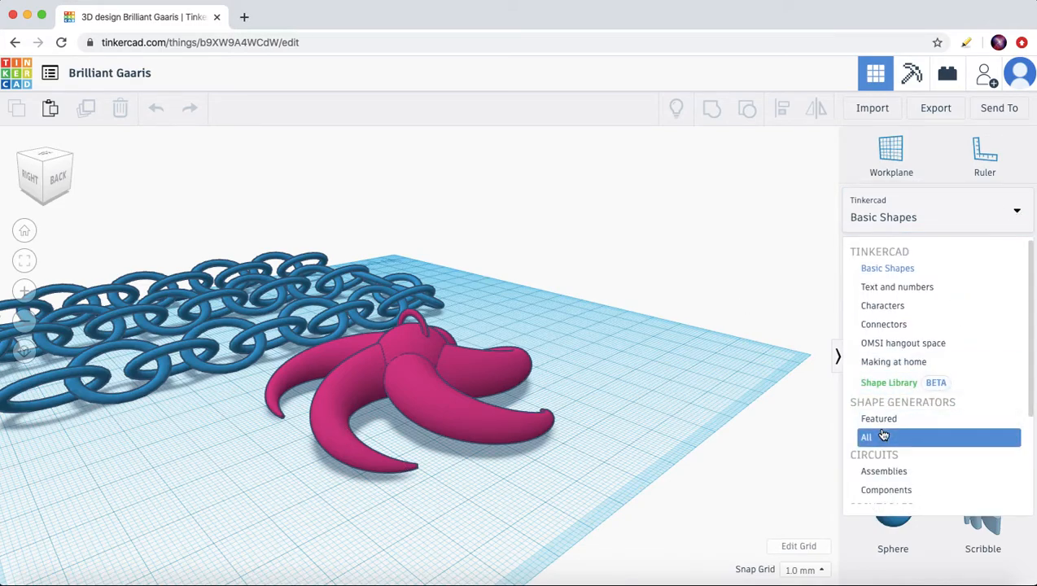
{"action": "left_click", "coordinate": [1019, 215]}
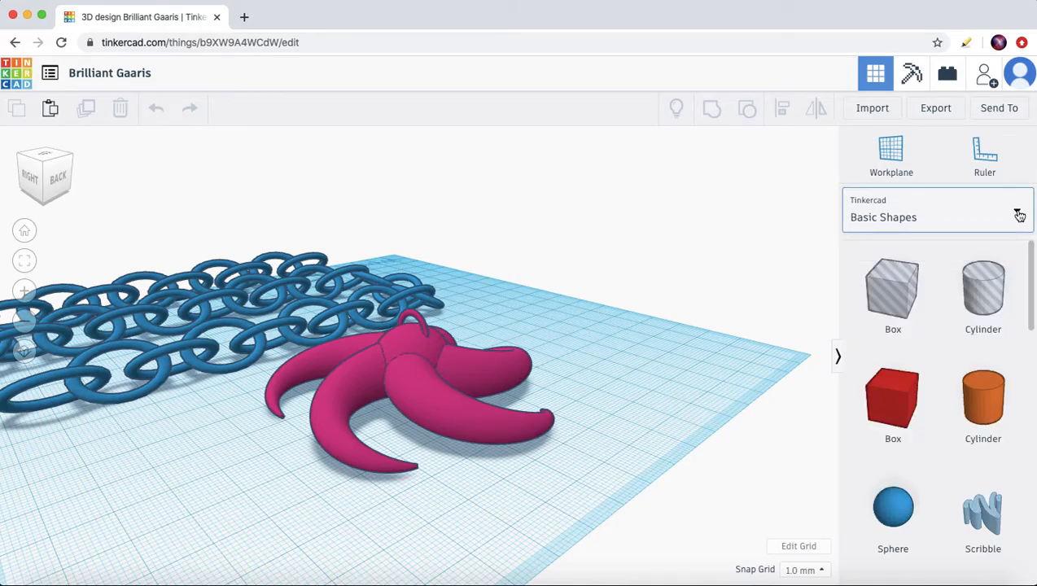
{"action": "right_click_drag", "start_coordinate": [730, 370], "coordinate": [761, 422]}
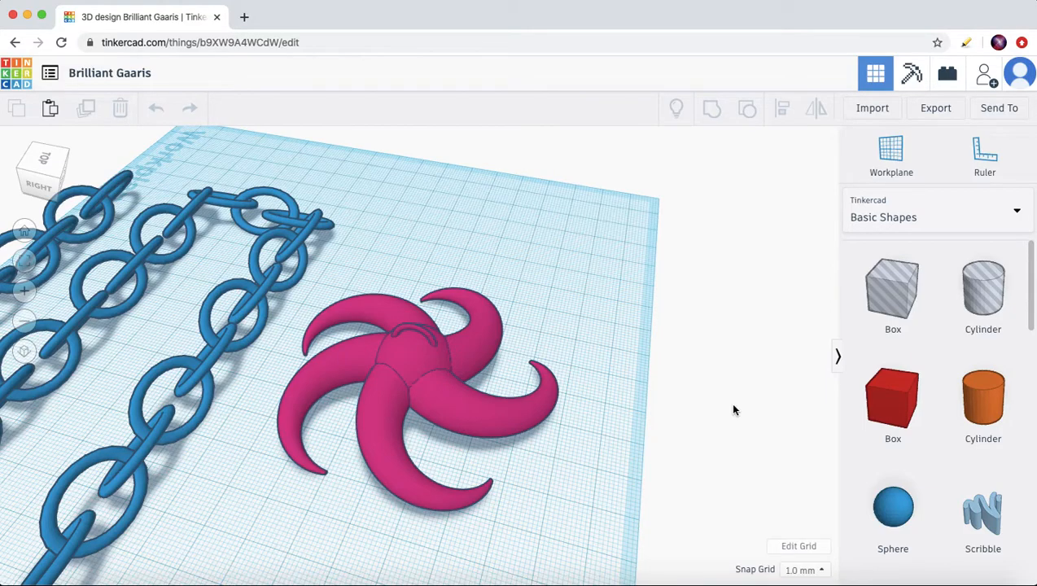
{"action": "right_click_drag", "start_coordinate": [407, 253], "coordinate": [507, 308]}
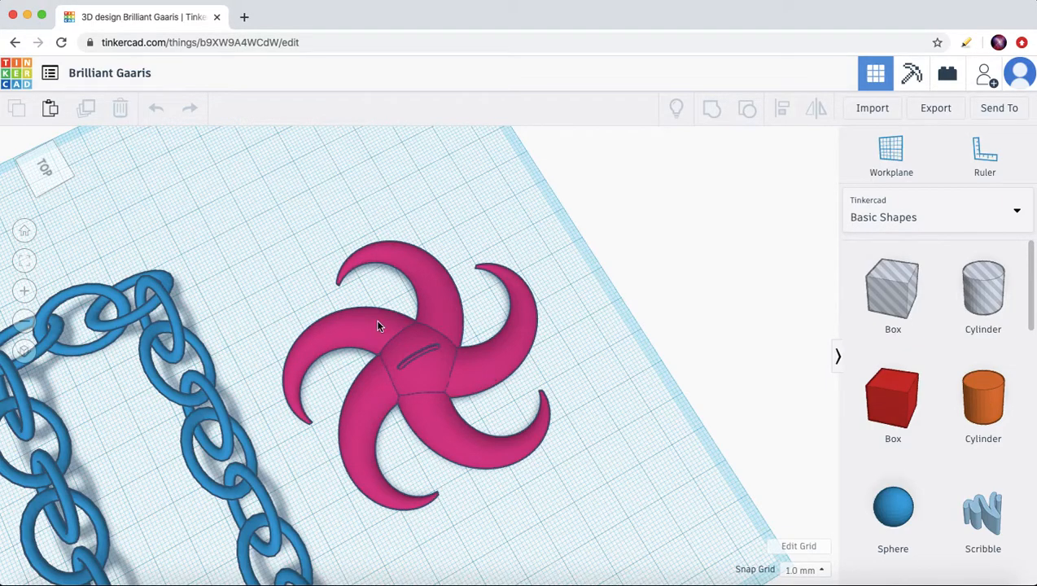
{"action": "right_click_drag", "start_coordinate": [270, 279], "coordinate": [310, 212]}
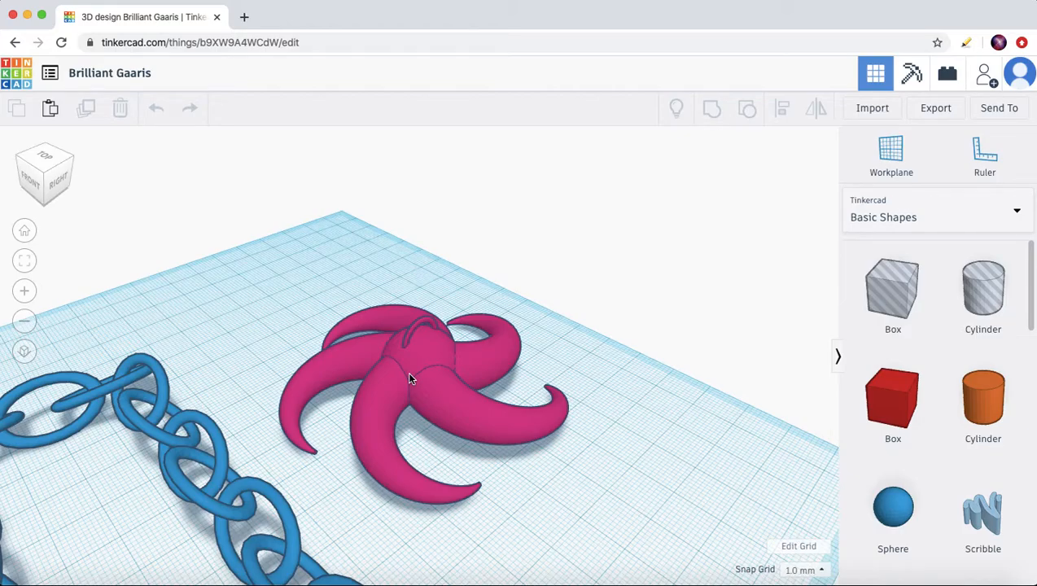
{"action": "right_click_drag", "start_coordinate": [272, 313], "coordinate": [344, 380]}
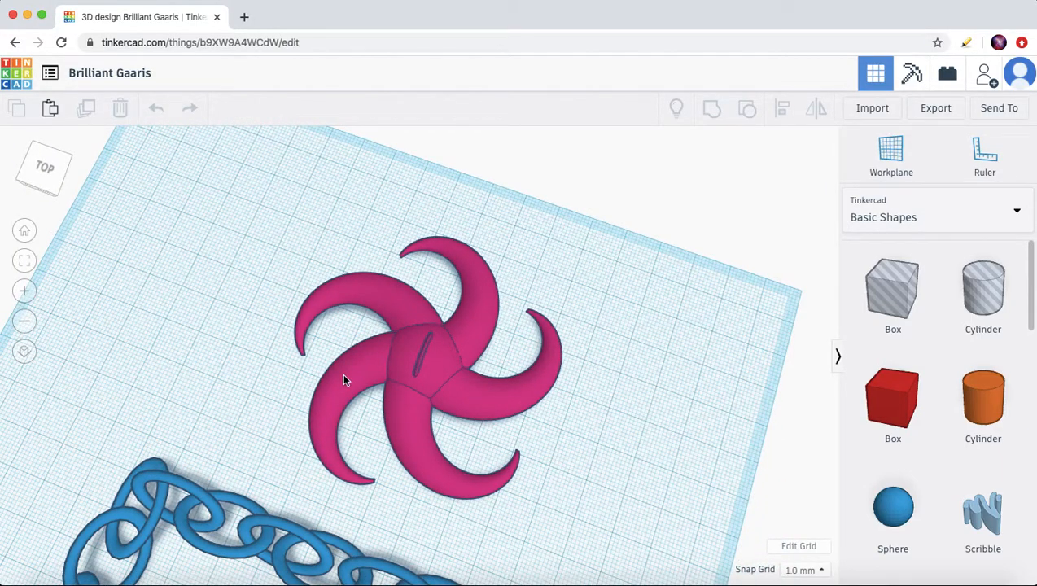